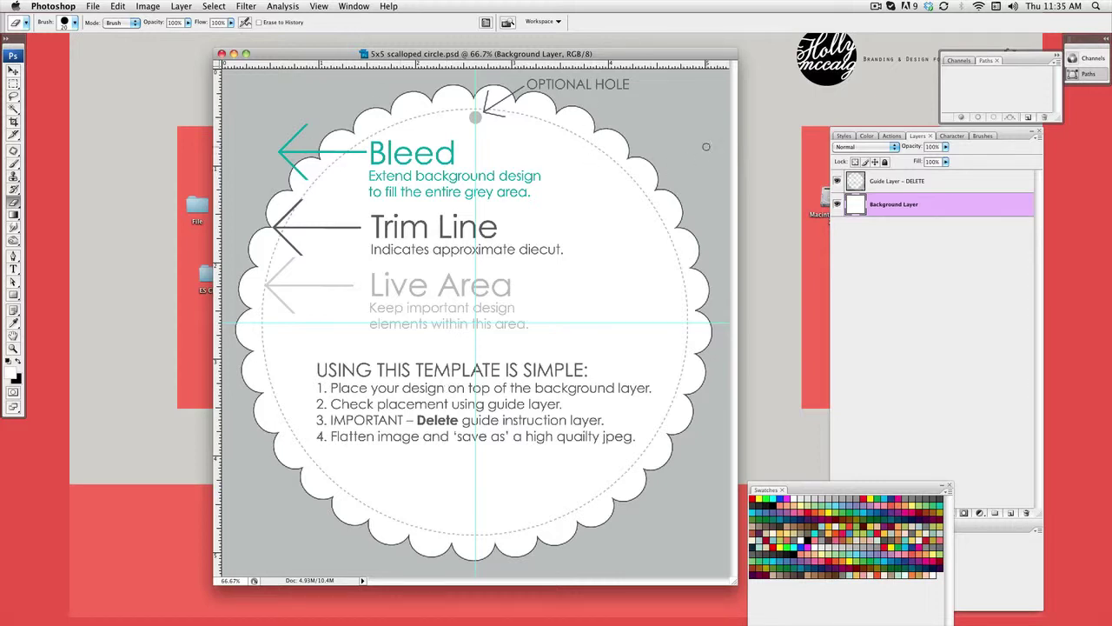
- On Guide Layer - DELETE, Magic Wand-select the grey bleed area plus the teal Bleed arrow
{"action": "left_click_drag", "start_coordinate": [679, 56], "coordinate": [652, 40]}
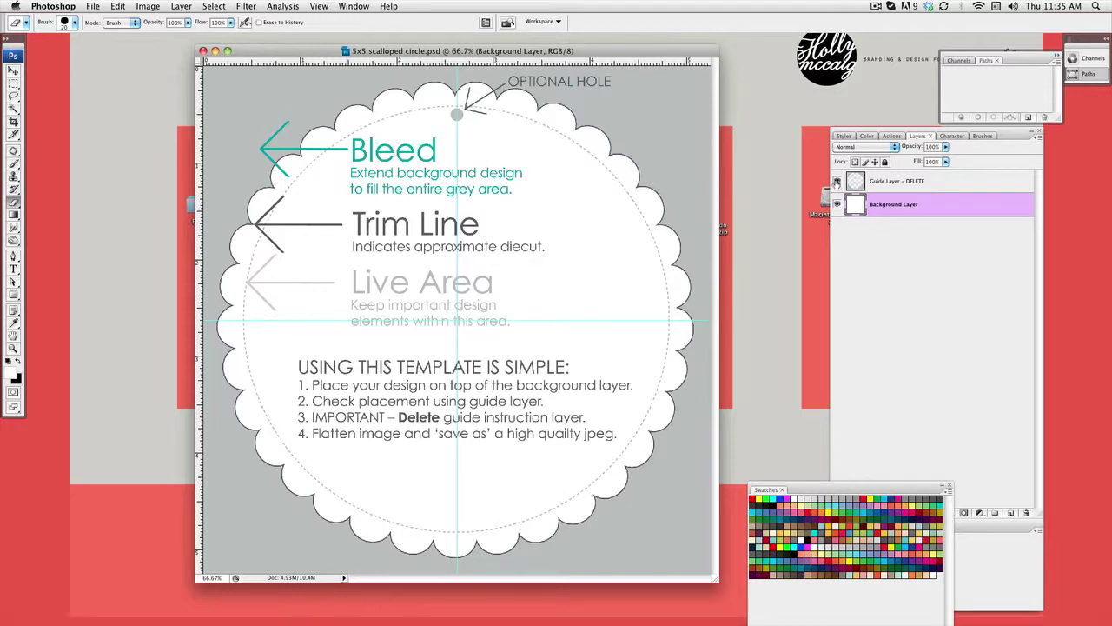
{"action": "left_click", "coordinate": [837, 181]}
{"action": "left_click", "coordinate": [837, 181]}
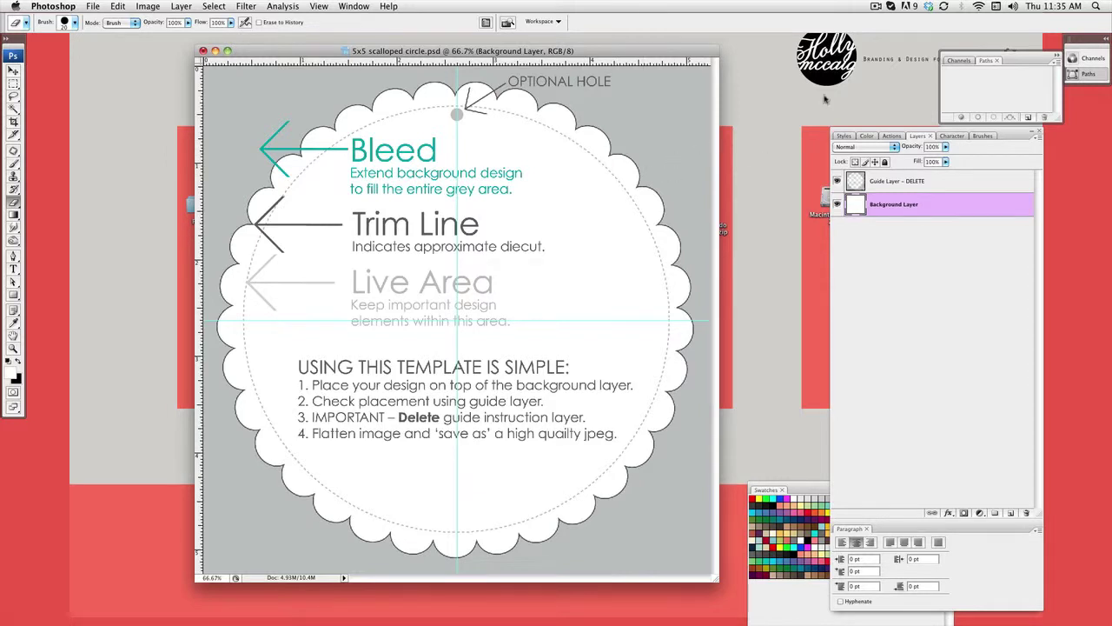
{"action": "left_click", "coordinate": [13, 110]}
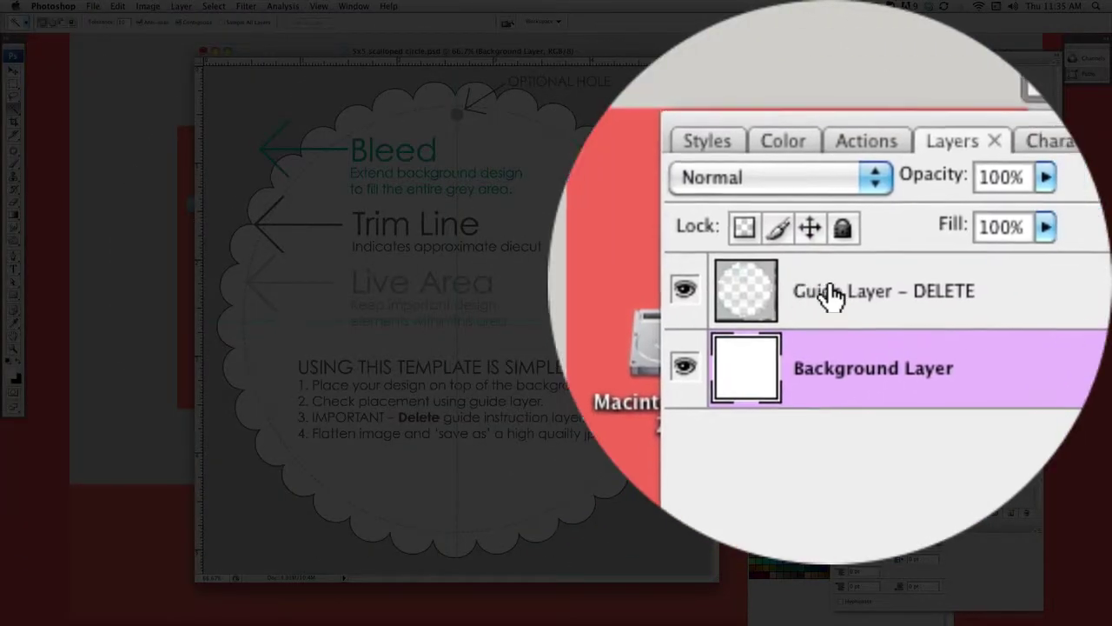
{"action": "left_click", "coordinate": [913, 182]}
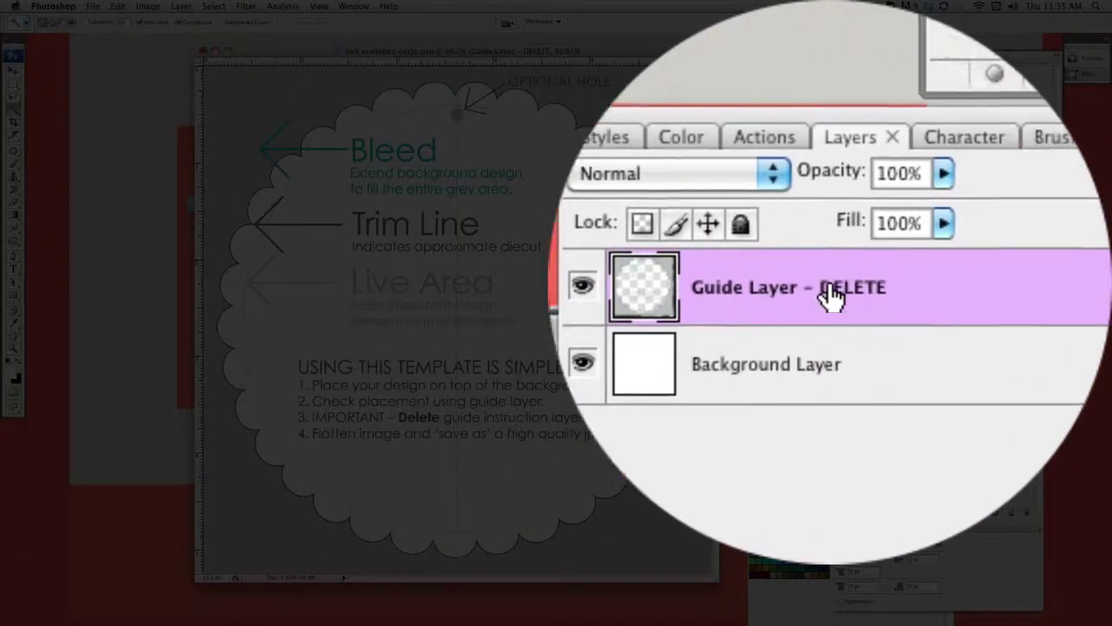
{"action": "left_click", "coordinate": [658, 112]}
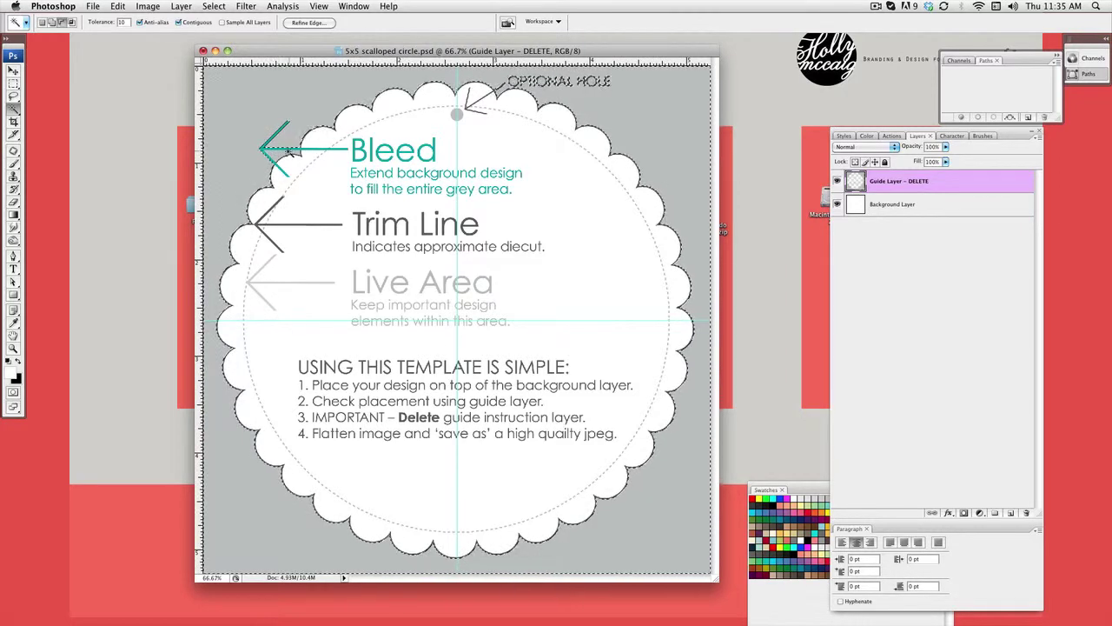
{"action": "left_click", "coordinate": [287, 150], "text": "shift"}
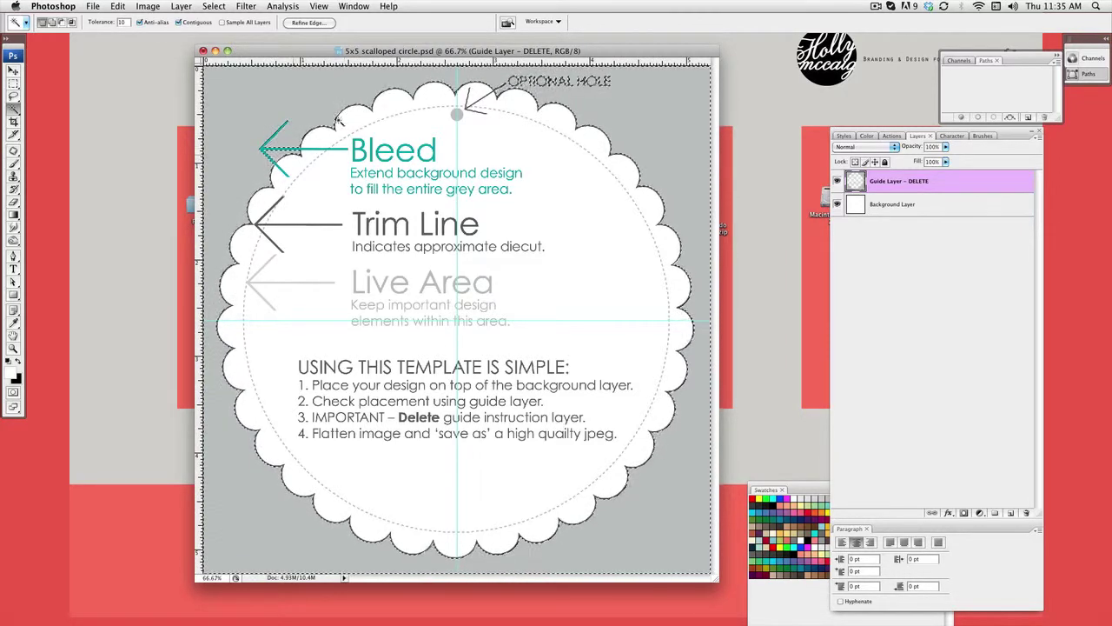
- Fill the selection with 50% Gray on a new Layer 1
{"action": "left_click", "coordinate": [1011, 512]}
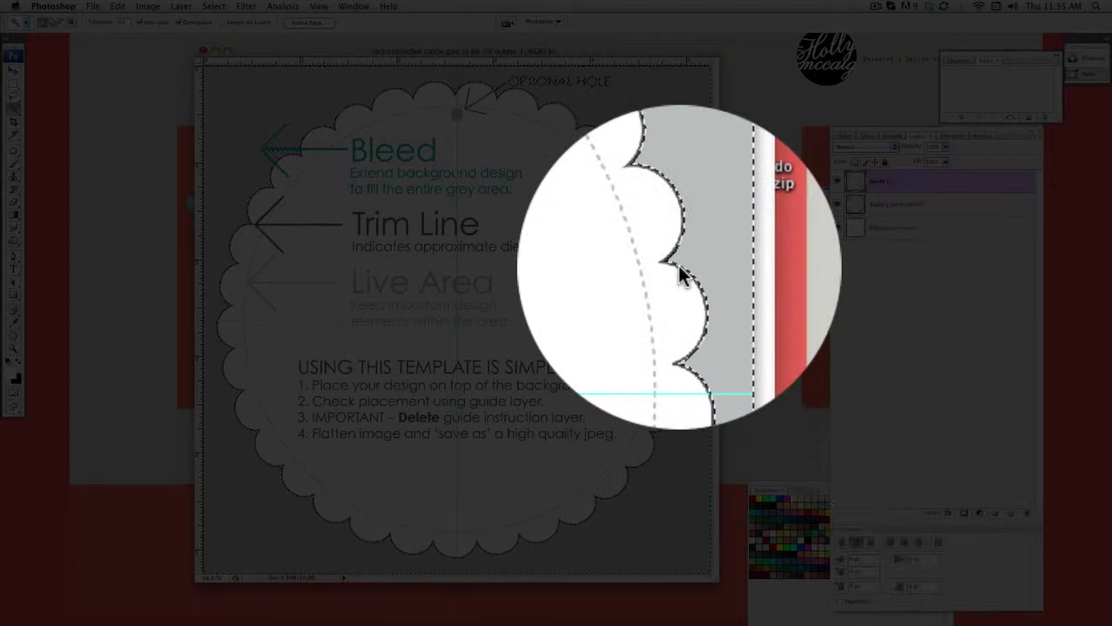
{"action": "left_click", "coordinate": [117, 9]}
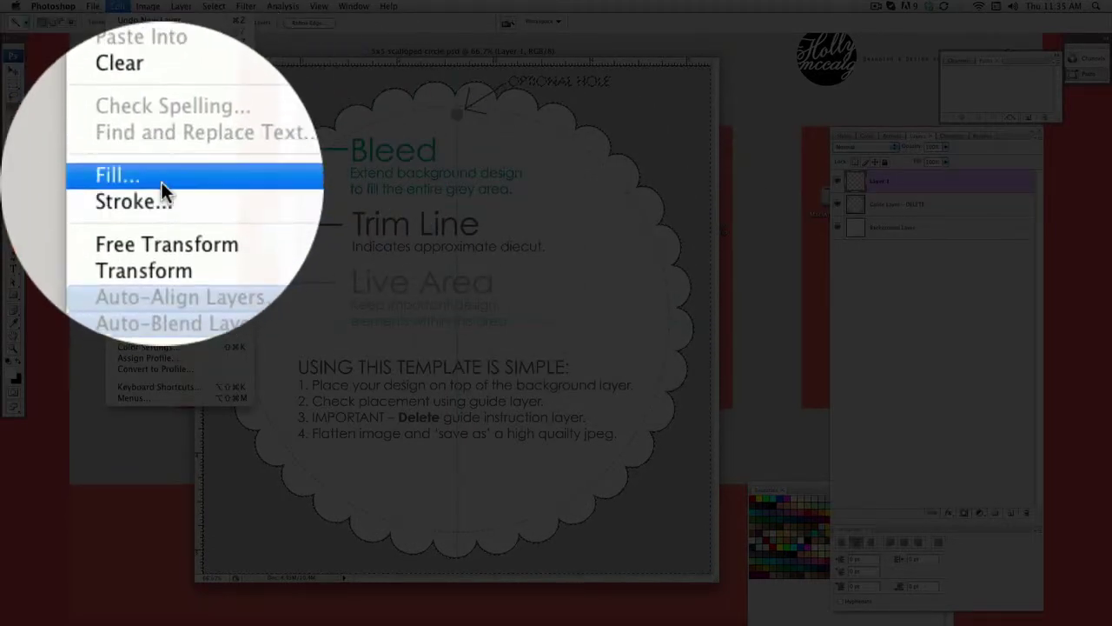
{"action": "left_click", "coordinate": [161, 184]}
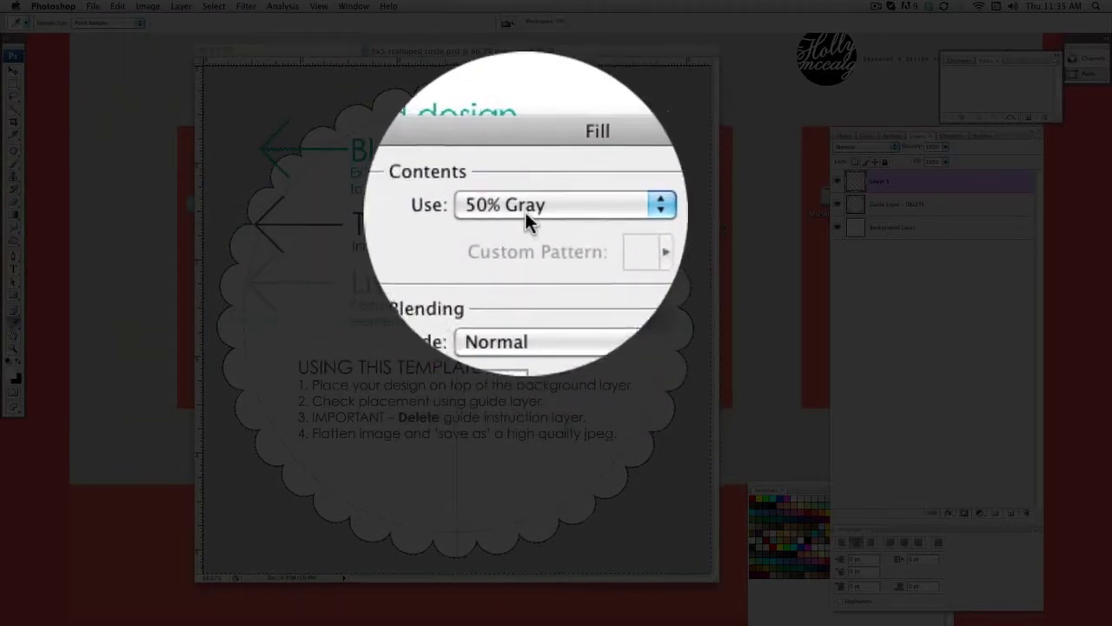
{"action": "left_click", "coordinate": [624, 198]}
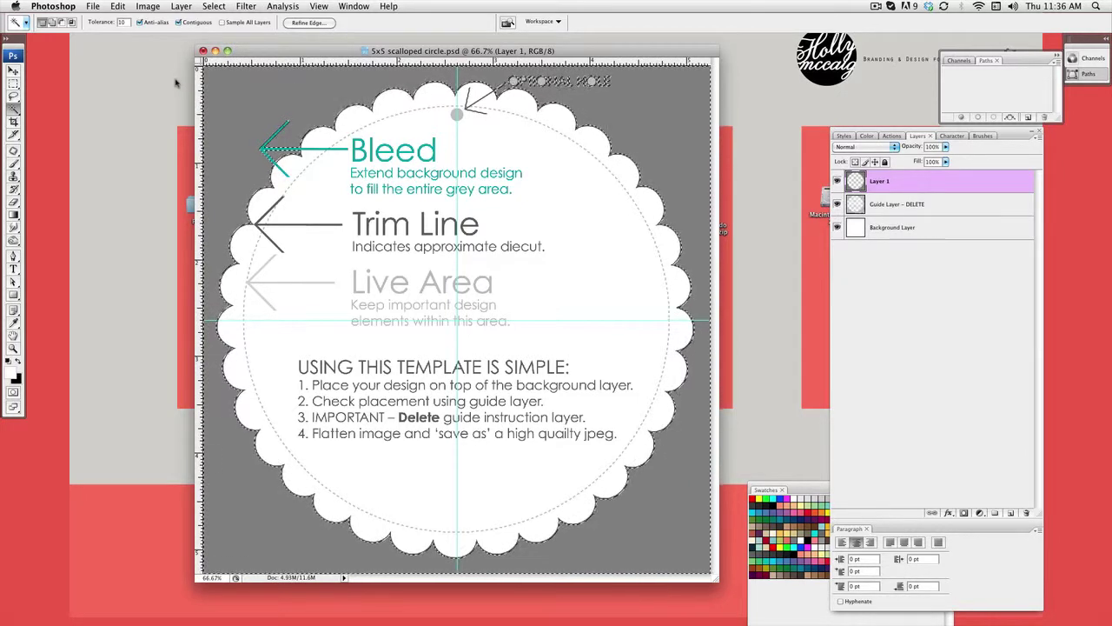
- Delete the gray-filled Layer 1 and invert the selection to the scalloped circle
{"action": "left_click_drag", "start_coordinate": [965, 182], "coordinate": [1028, 512]}
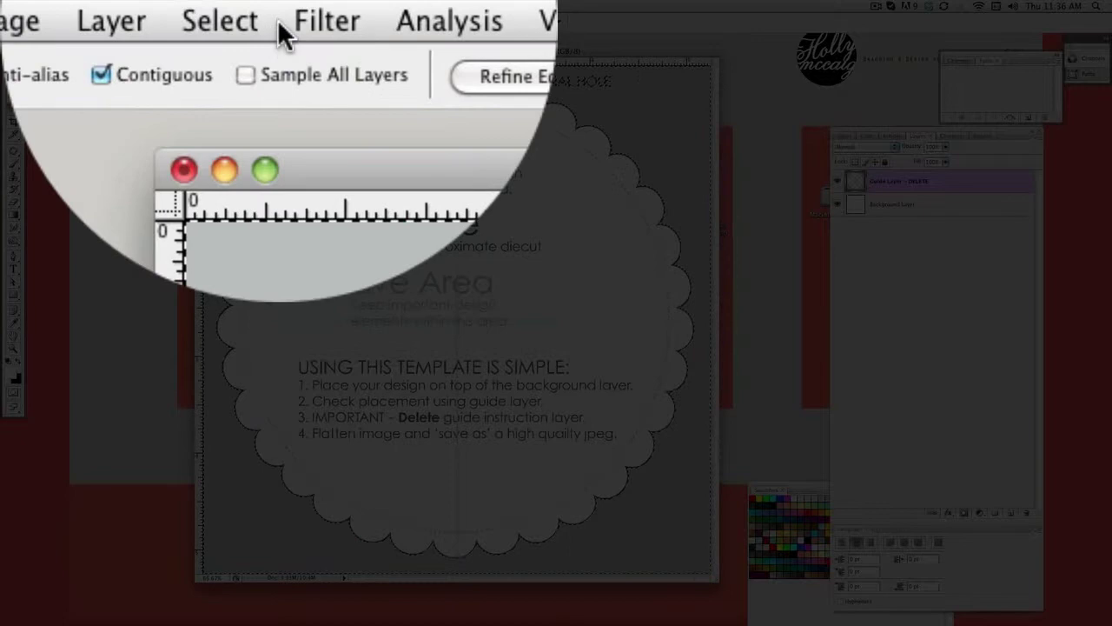
{"action": "left_click", "coordinate": [213, 6]}
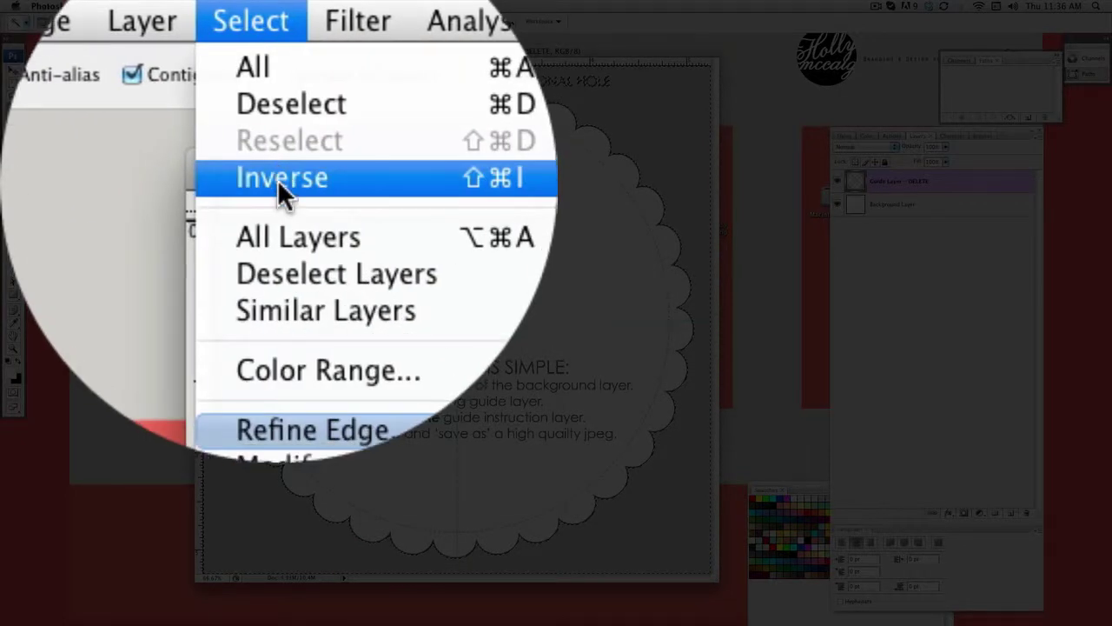
{"action": "left_click", "coordinate": [222, 53]}
- Fill the circle with 50% Gray on a new layer, then deselect
{"action": "key", "text": "super+shift+alt+n"}
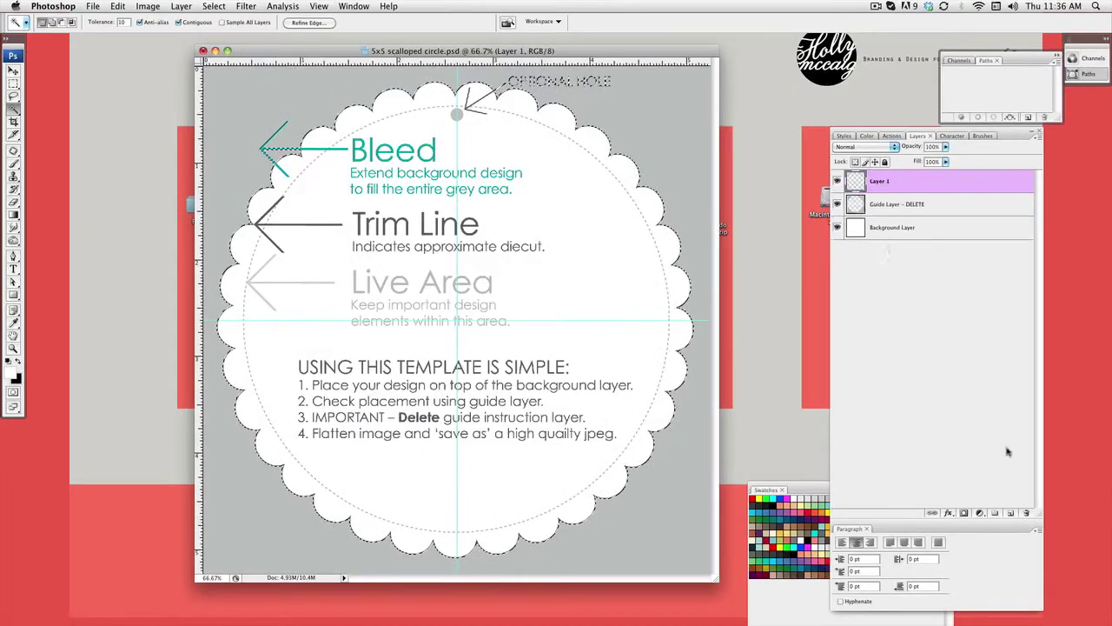
{"action": "left_click", "coordinate": [148, 6]}
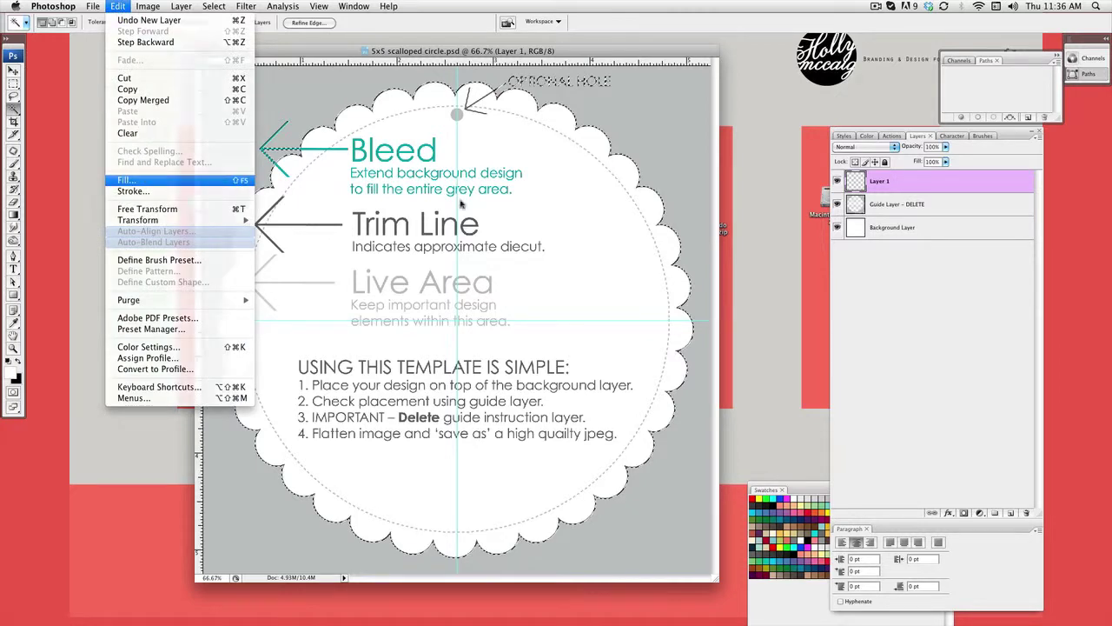
{"action": "left_click", "coordinate": [130, 178]}
{"action": "left_click", "coordinate": [629, 200]}
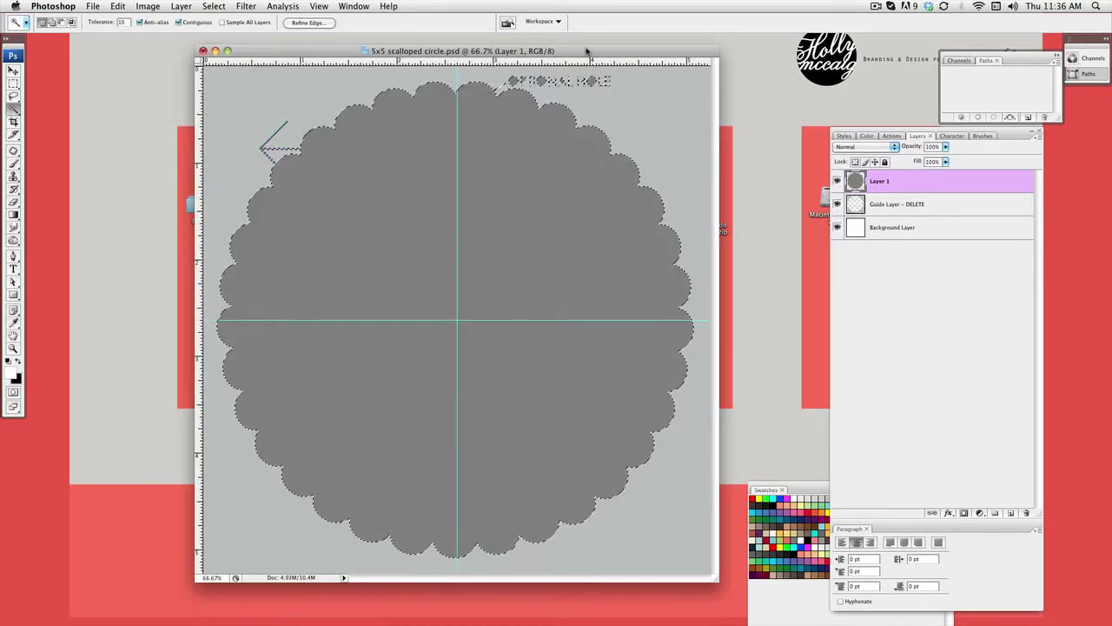
{"action": "left_click", "coordinate": [213, 6]}
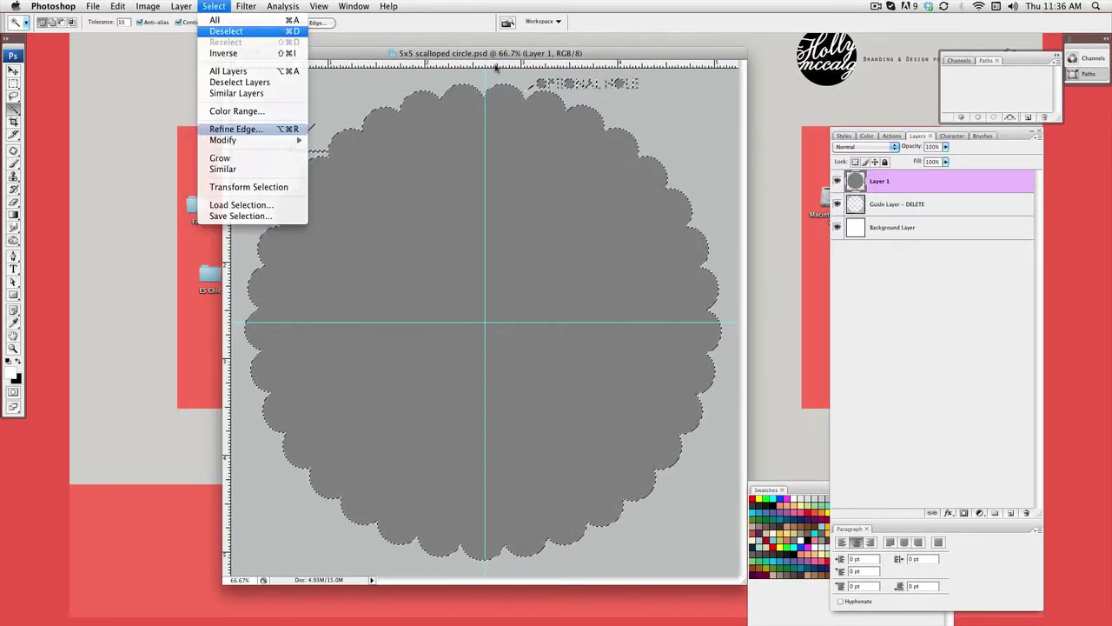
{"action": "left_click", "coordinate": [228, 33]}
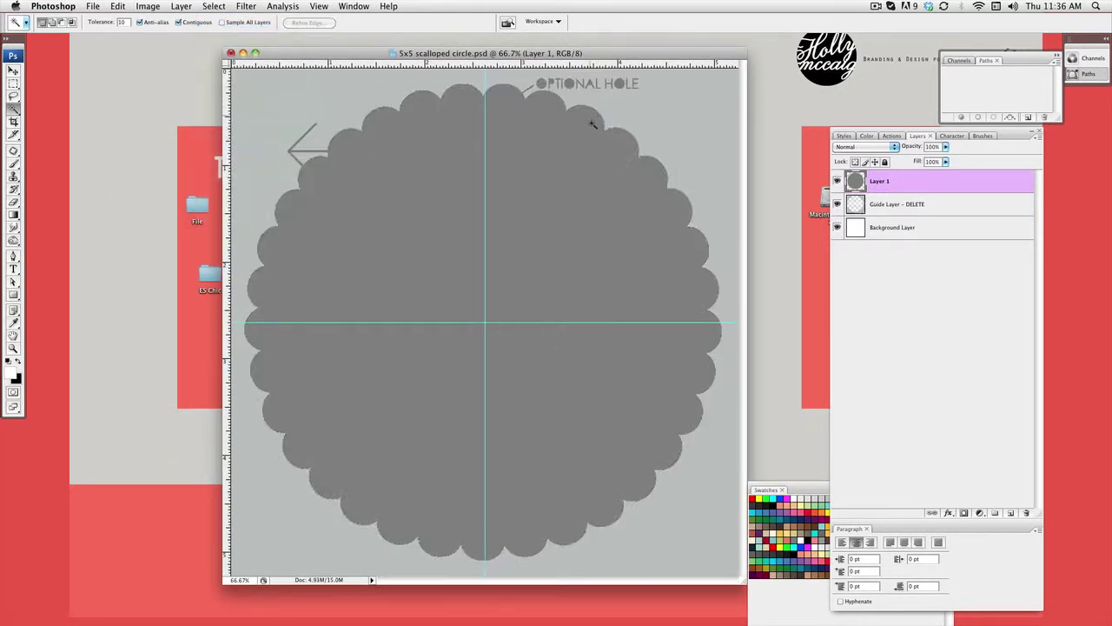
- Rename Layer 1 to 'Hollys Guide'
{"action": "double_click", "coordinate": [878, 182]}
{"action": "type", "text": "Hollys Guide"}
{"action": "key", "text": "Return"}
- Add a red Stroke layer style outlining the Hollys Guide shape
{"action": "double_click", "coordinate": [924, 185]}
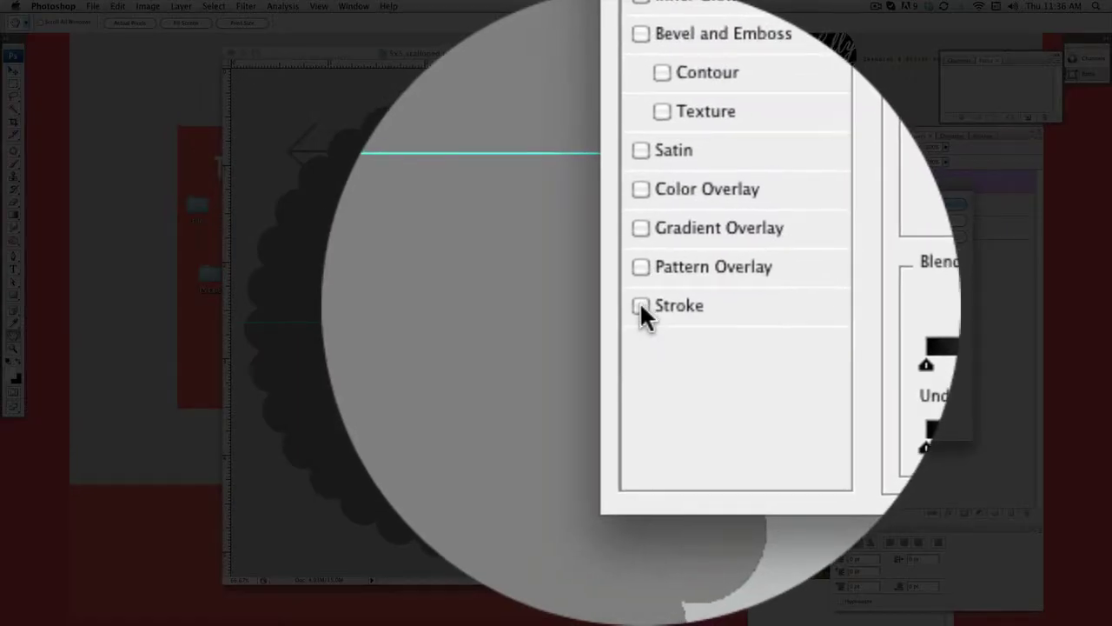
{"action": "left_click", "coordinate": [641, 372]}
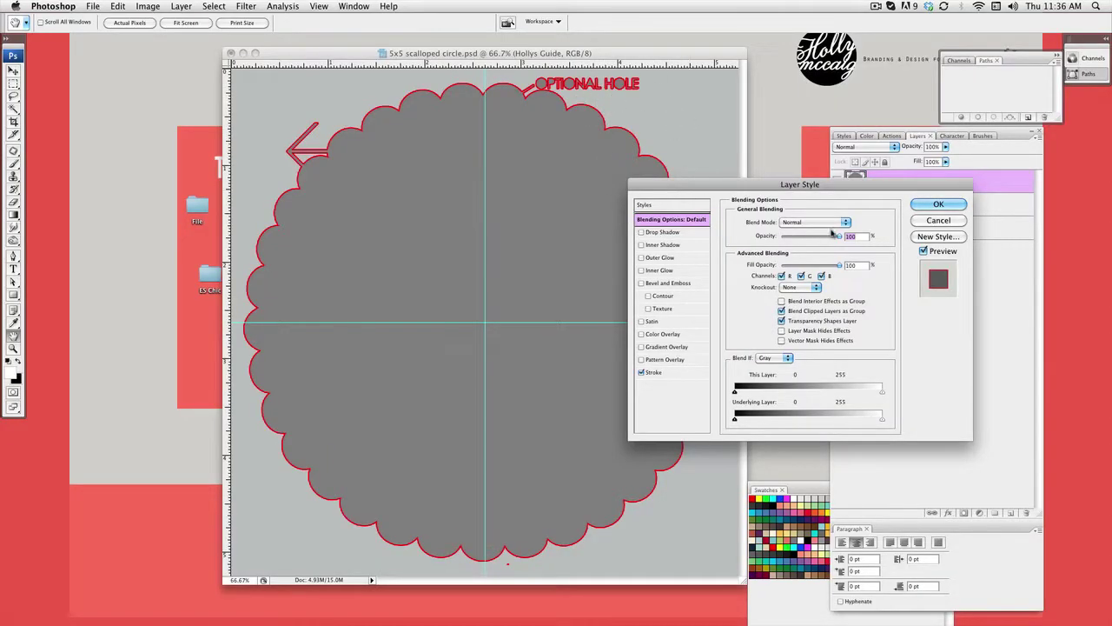
{"action": "left_click", "coordinate": [928, 207]}
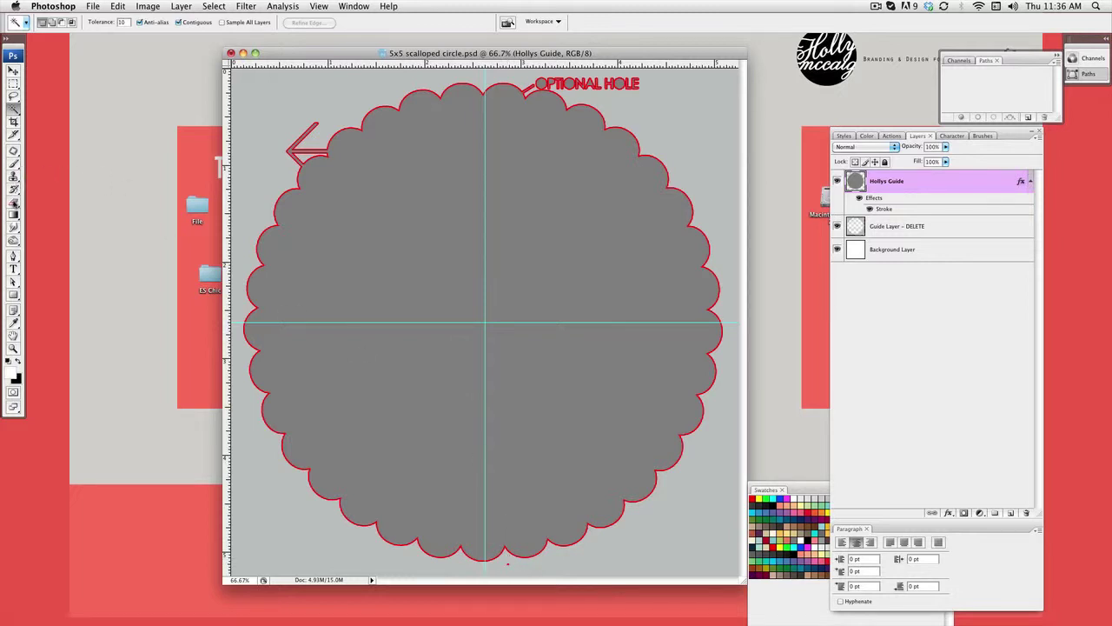
{"action": "key", "text": "e"}
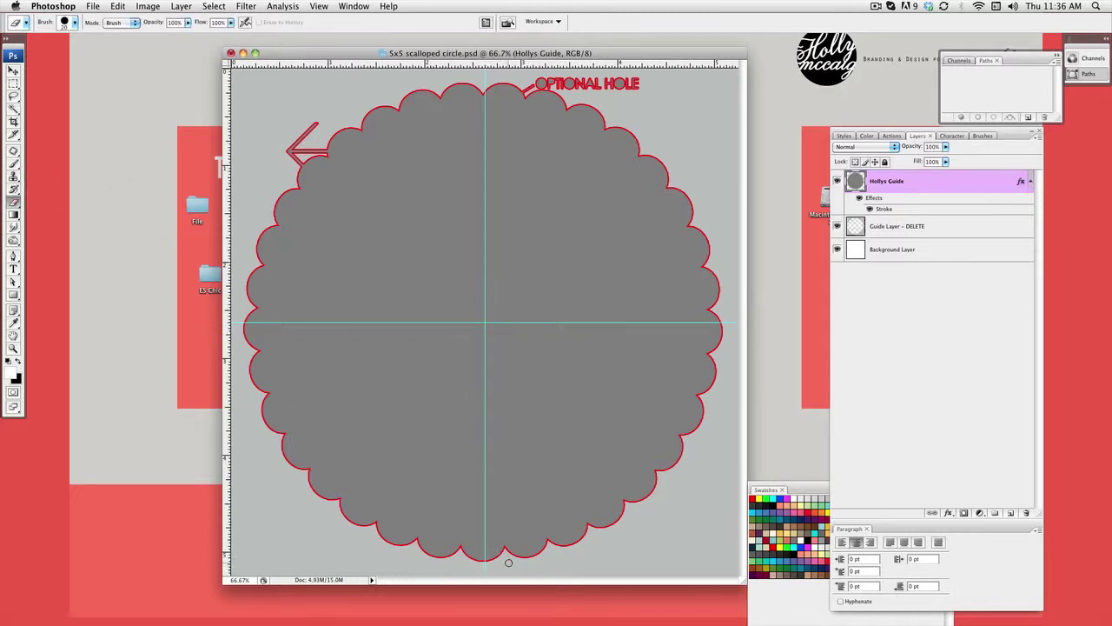
- Erase the outlined fill over the OPTIONAL HOLE lettering, zooming in and using a smaller brush for leftovers
{"action": "mouse_move", "coordinate": [639, 83]}
{"action": "left_mouse_down"}
{"action": "mouse_move", "coordinate": [588, 82]}
{"action": "mouse_move", "coordinate": [608, 87]}
{"action": "left_mouse_up"}
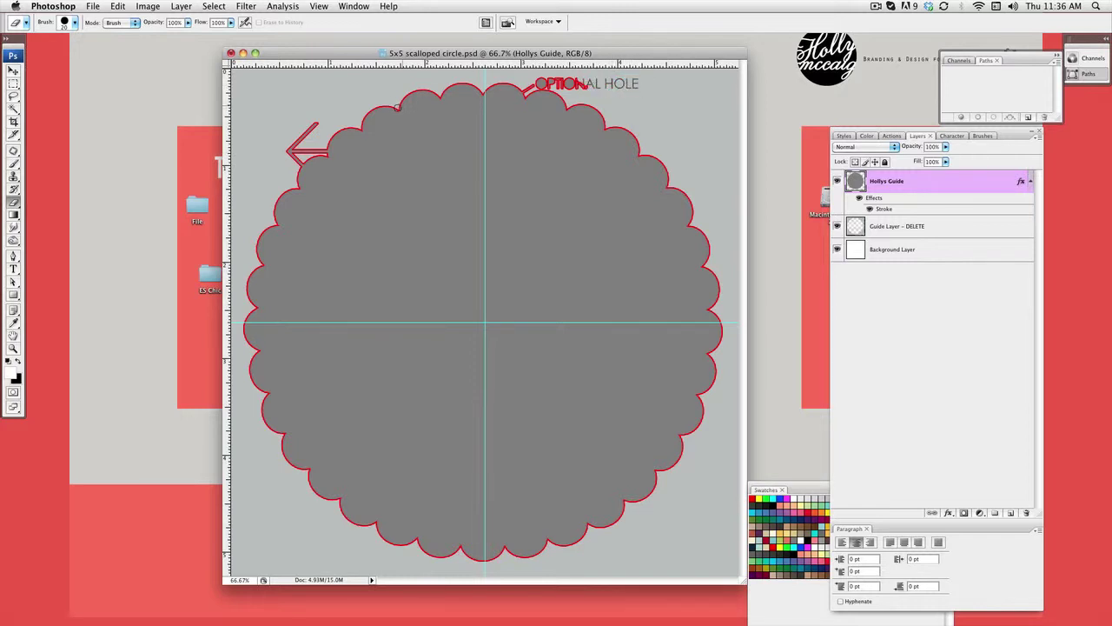
{"action": "left_click", "coordinate": [13, 348]}
{"action": "left_click_drag", "start_coordinate": [509, 75], "coordinate": [606, 110]}
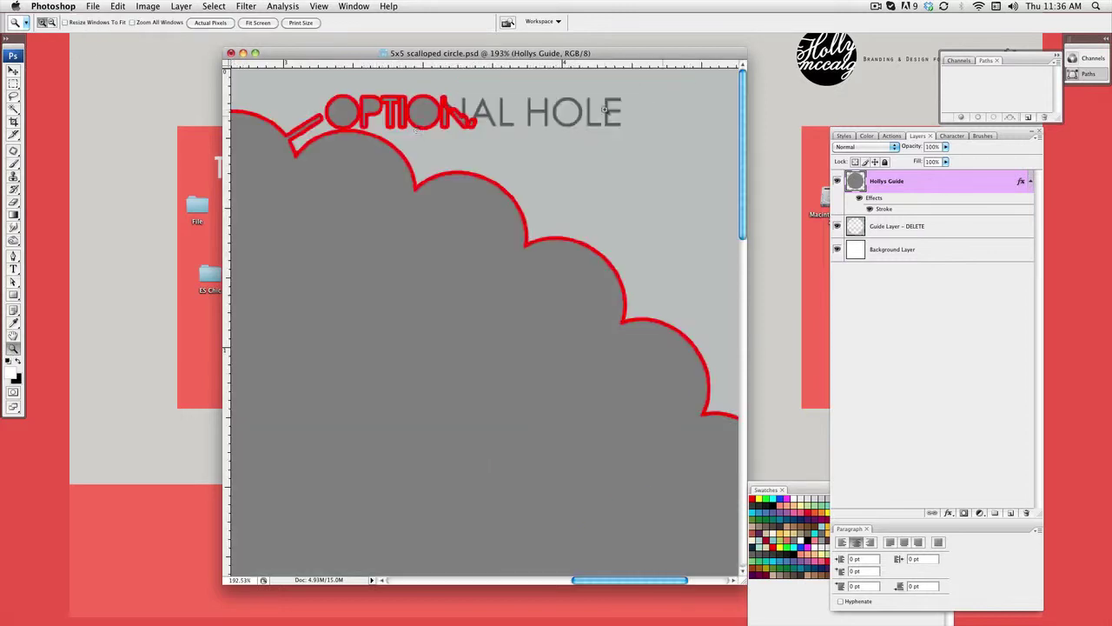
{"action": "left_click", "coordinate": [13, 203]}
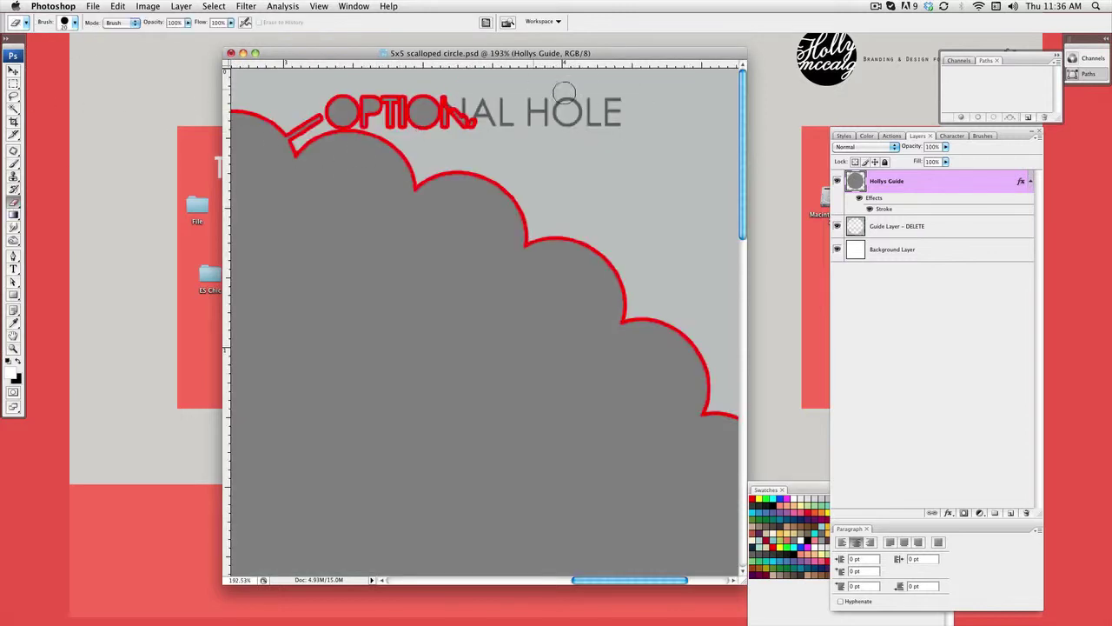
{"action": "mouse_move", "coordinate": [491, 112]}
{"action": "left_mouse_down"}
{"action": "mouse_move", "coordinate": [425, 111]}
{"action": "mouse_move", "coordinate": [442, 99]}
{"action": "mouse_move", "coordinate": [429, 131]}
{"action": "mouse_move", "coordinate": [329, 106]}
{"action": "mouse_move", "coordinate": [361, 113]}
{"action": "left_mouse_up"}
{"action": "key", "text": "bracketleft"}
{"action": "key", "text": "bracketleft"}
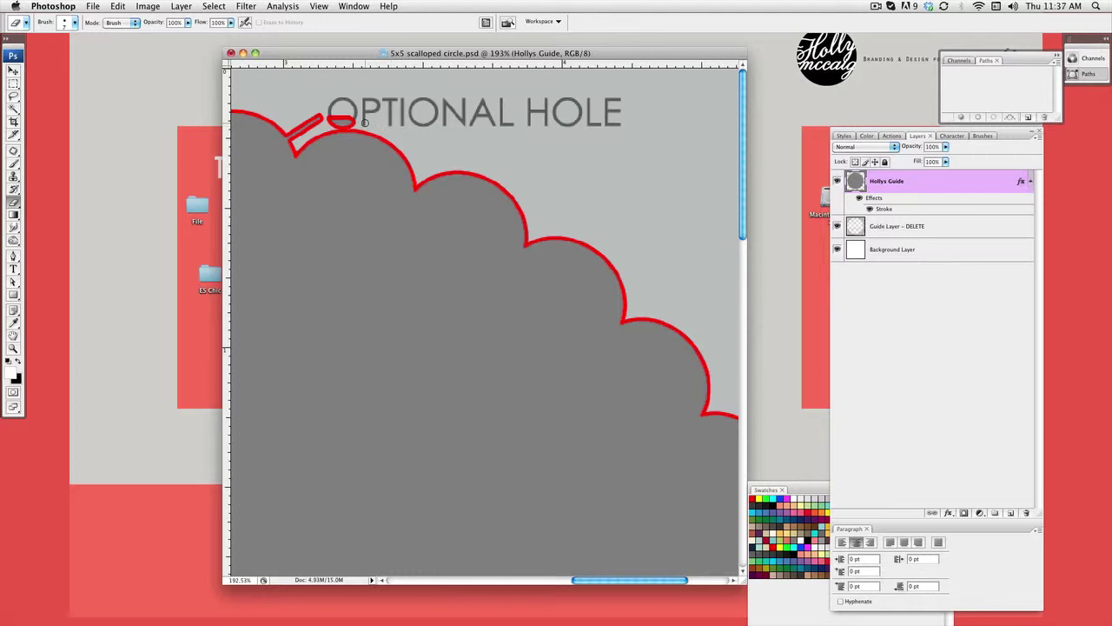
{"action": "left_click_drag", "start_coordinate": [329, 118], "coordinate": [348, 124]}
{"action": "scroll", "coordinate": [285, 144], "scroll_direction": "left", "scroll_amount": 10}
{"action": "scroll", "coordinate": [546, 229], "scroll_direction": "down", "scroll_amount": 5}
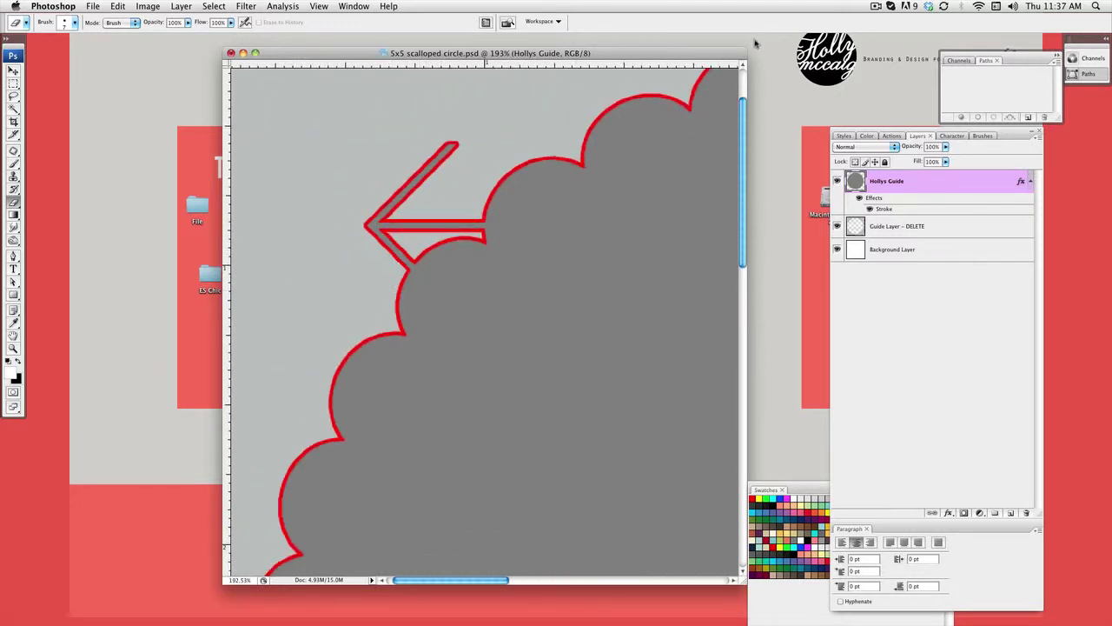
- Duplicate the Hollys Guide layer and scale the copy up much larger
{"action": "left_click_drag", "start_coordinate": [930, 183], "coordinate": [1008, 513]}
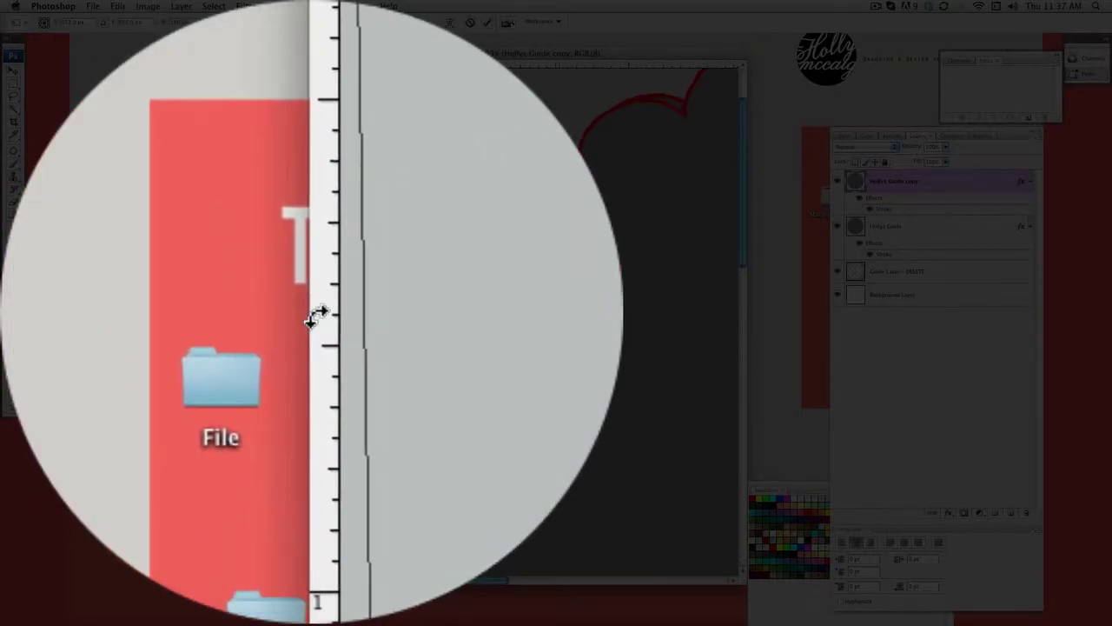
{"action": "left_click_drag", "start_coordinate": [224, 186], "coordinate": [218, 322]}
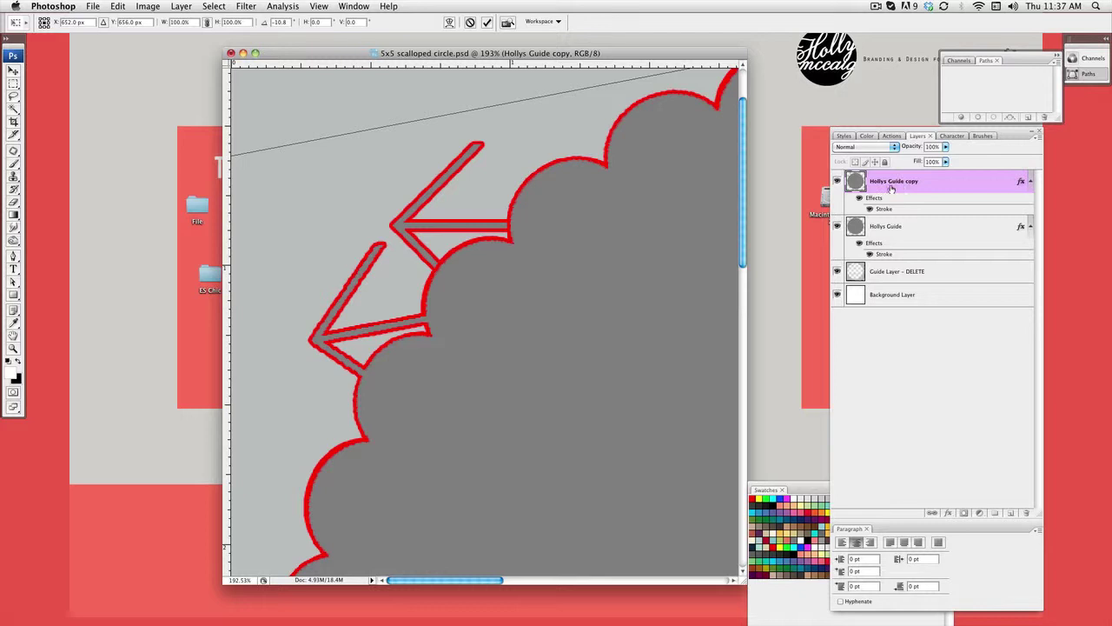
{"action": "key", "text": "Return"}
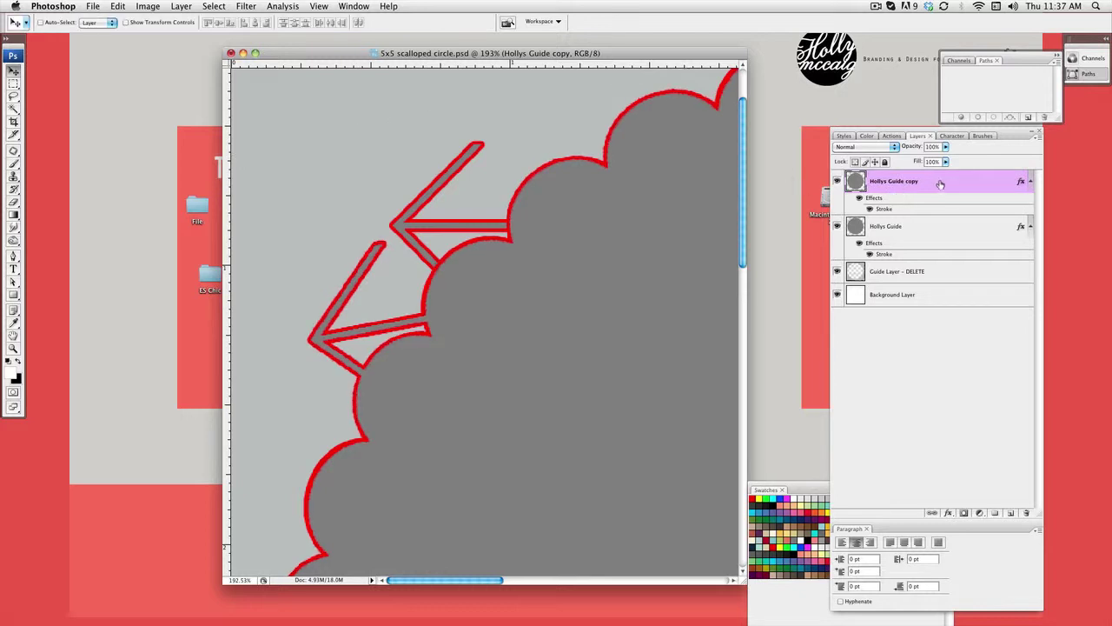
- In the copy's Layer Style, turn off Stroke and add a dark gray Color Overlay
{"action": "double_click", "coordinate": [941, 182]}
{"action": "left_click", "coordinate": [641, 372]}
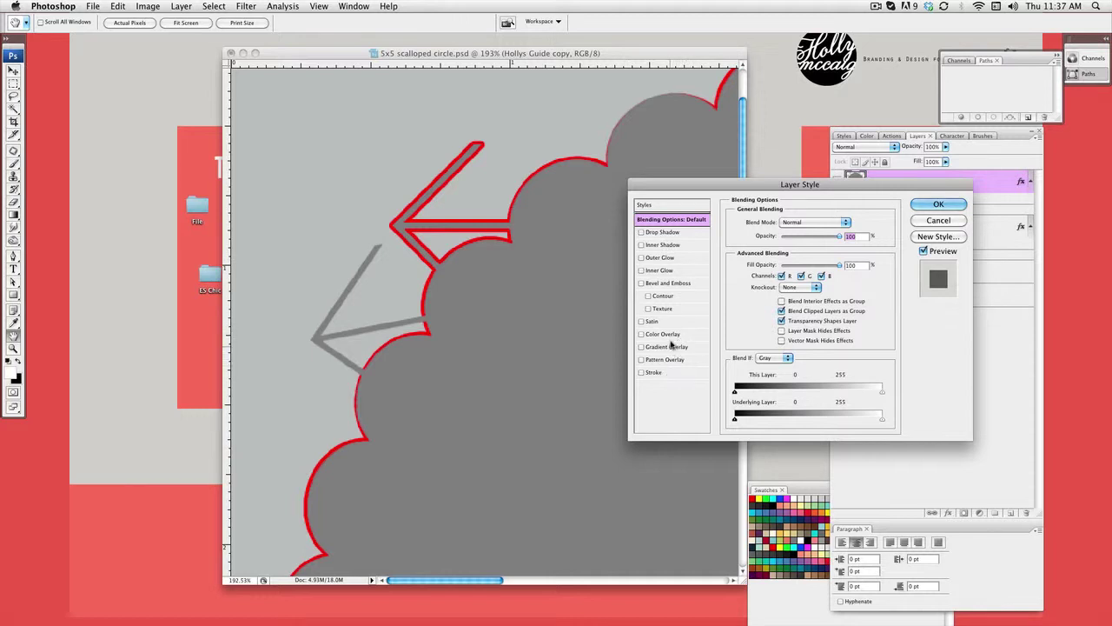
{"action": "left_click", "coordinate": [665, 335]}
{"action": "left_click", "coordinate": [848, 223]}
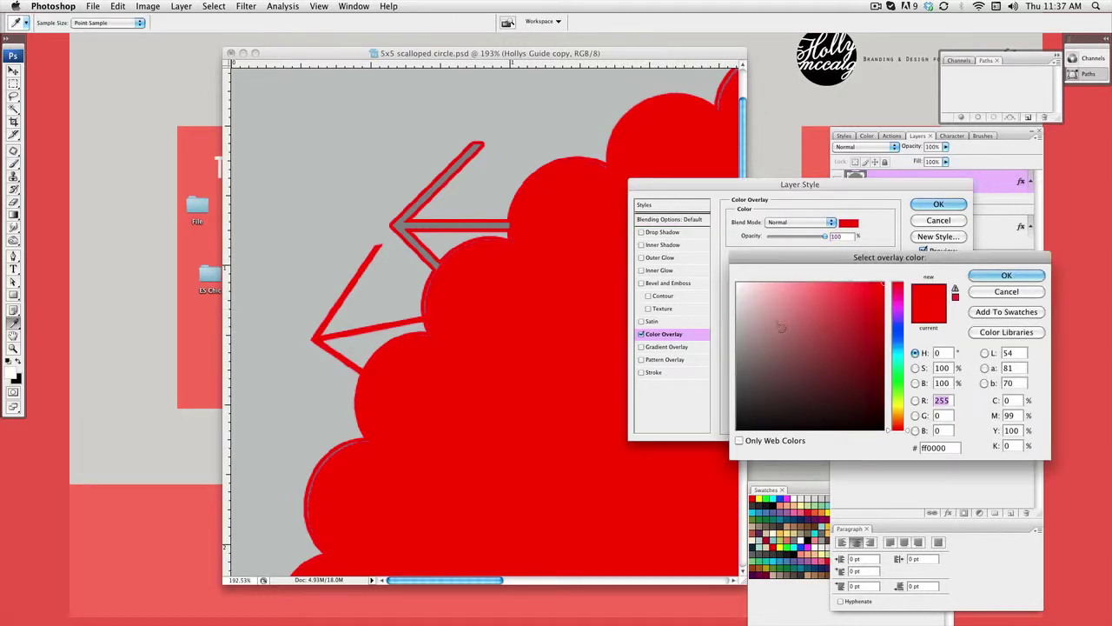
{"action": "left_click_drag", "start_coordinate": [781, 327], "coordinate": [737, 390]}
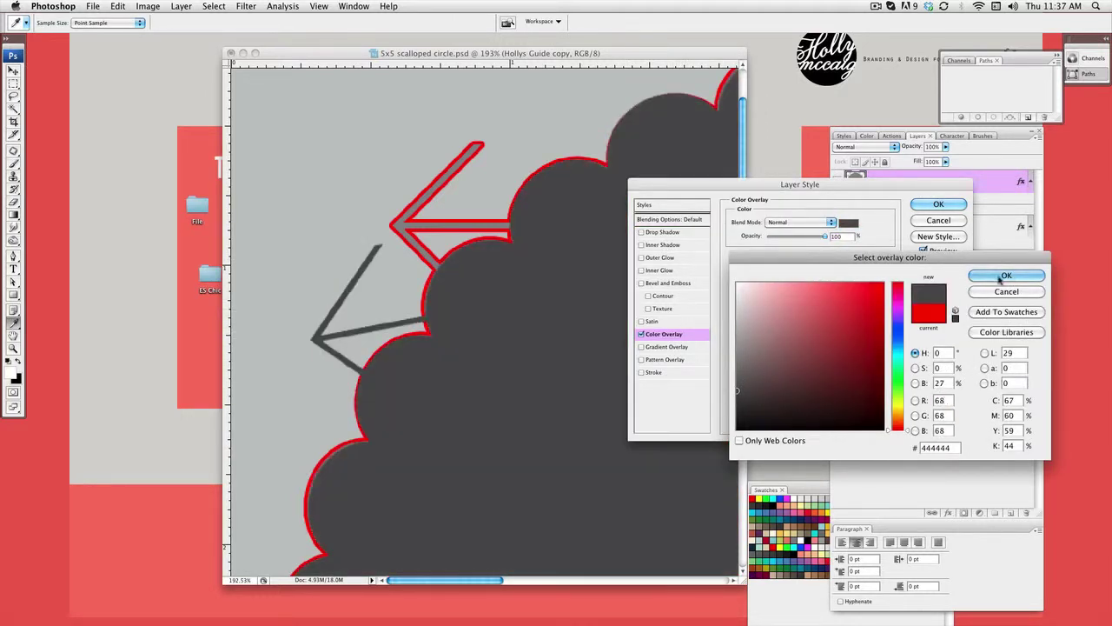
- Apply the #444444 dark gray overlay to the copy and rotate it by 0.1°
{"action": "left_click", "coordinate": [1006, 276]}
{"action": "left_click", "coordinate": [939, 204]}
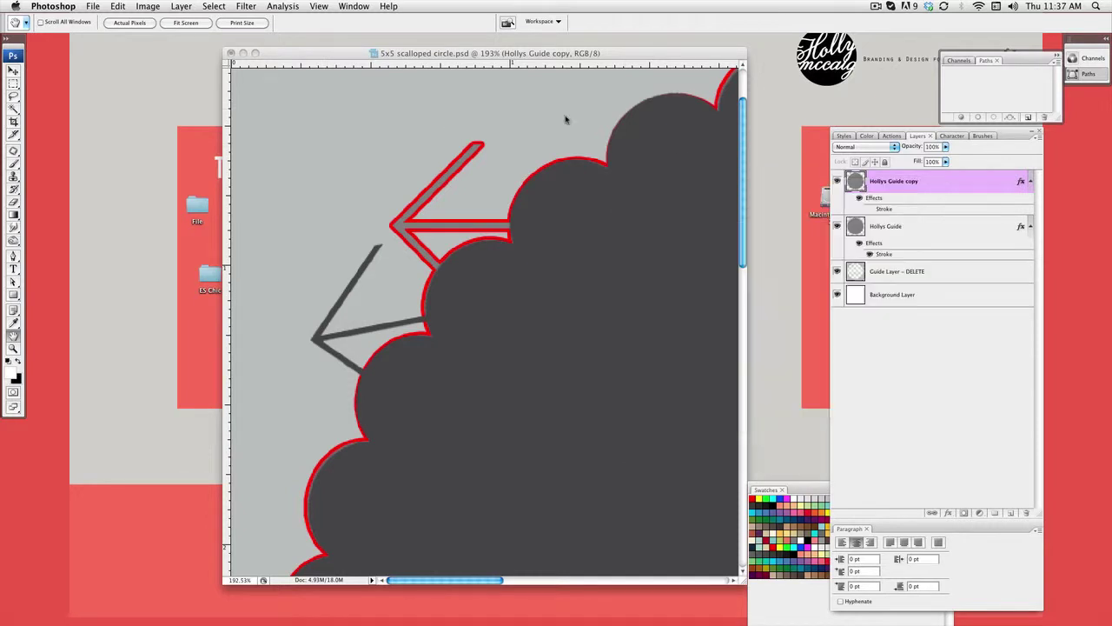
{"action": "left_click", "coordinate": [123, 6]}
{"action": "mouse_move", "coordinate": [174, 215]}
{"action": "left_click", "coordinate": [347, 246]}
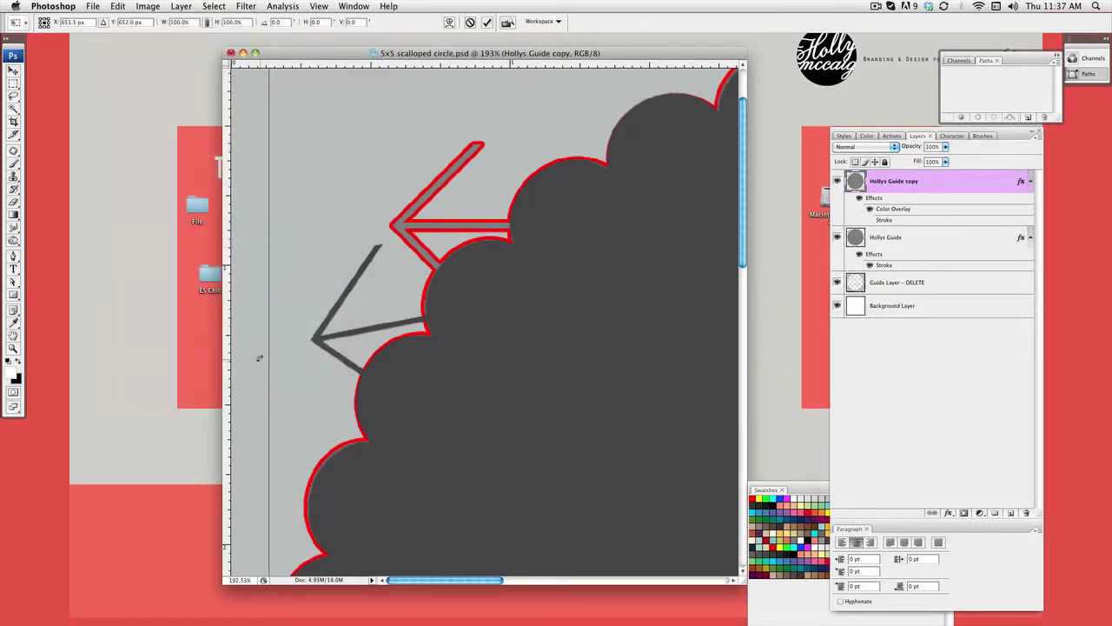
{"action": "left_click_drag", "start_coordinate": [249, 355], "coordinate": [249, 351]}
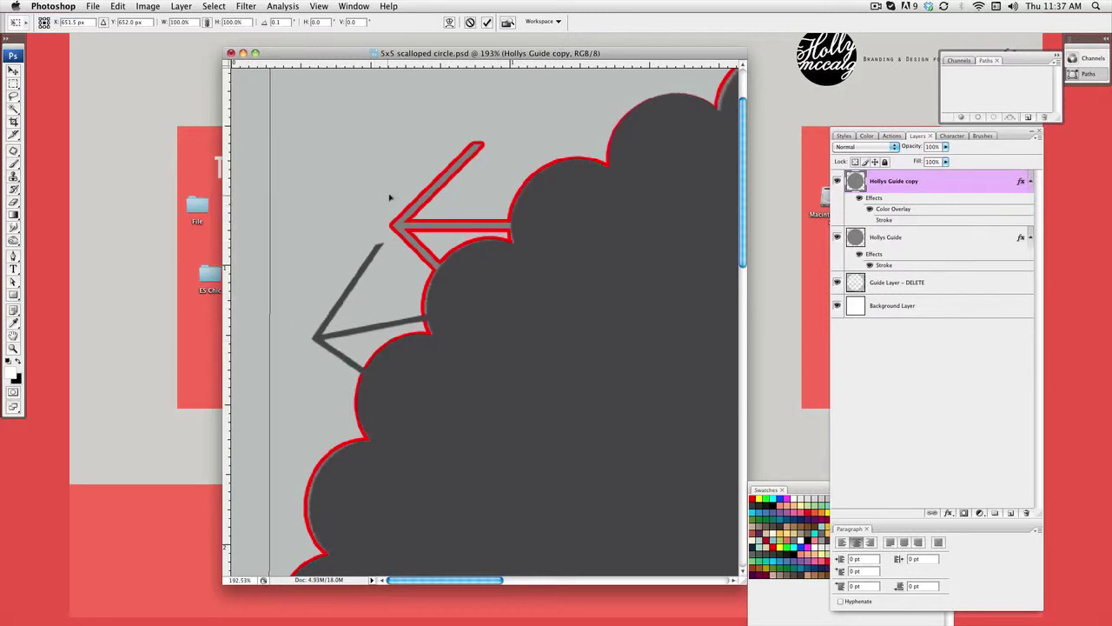
{"action": "left_click", "coordinate": [14, 71]}
{"action": "left_click", "coordinate": [631, 182]}
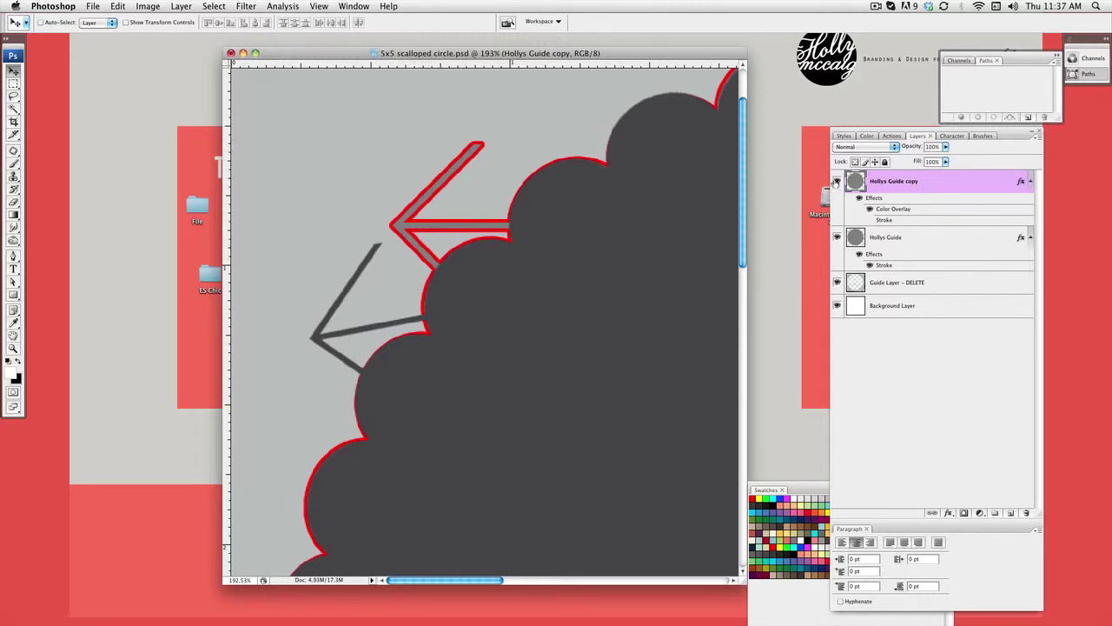
- Toggle the Hollys Guide copy and Hollys Guide layers' visibility to compare them
{"action": "left_click", "coordinate": [837, 183]}
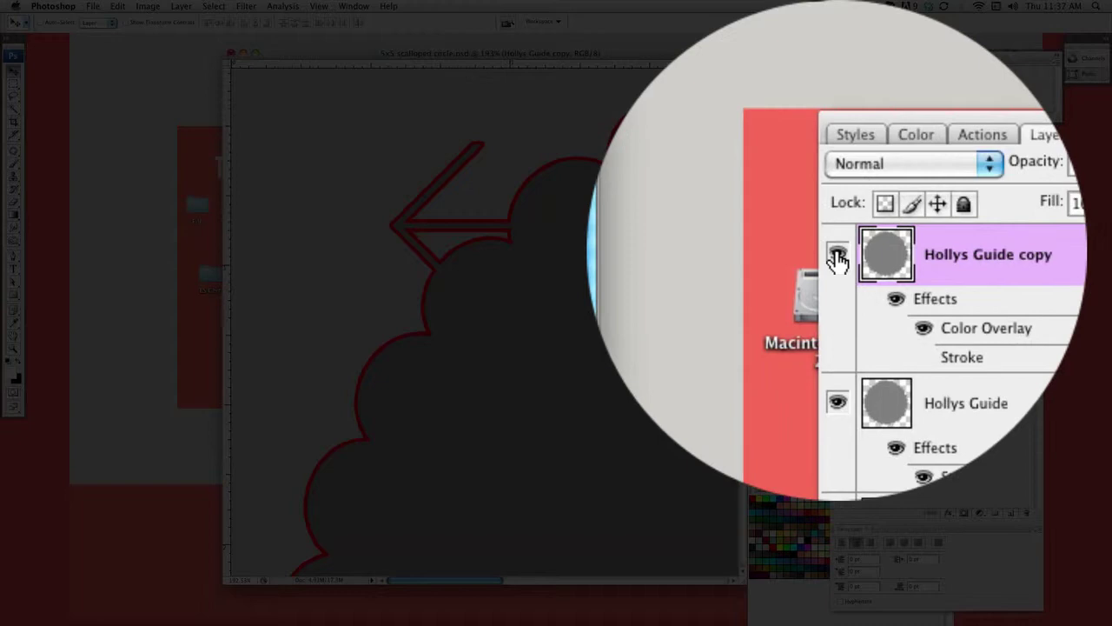
{"action": "left_click", "coordinate": [837, 258]}
{"action": "left_click", "coordinate": [837, 400]}
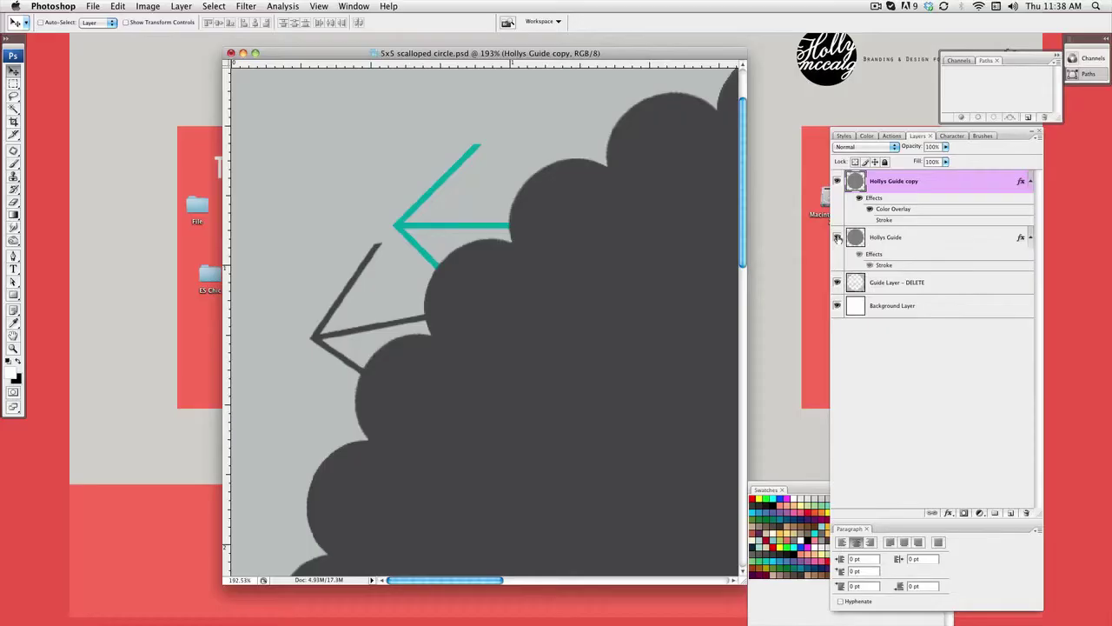
{"action": "left_click", "coordinate": [837, 238]}
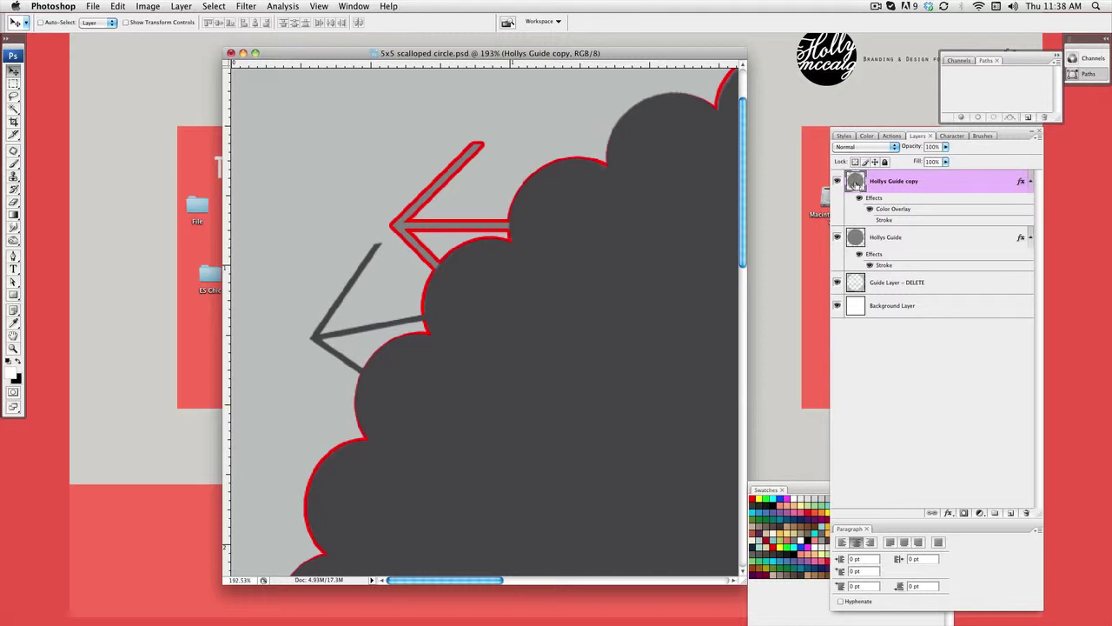
- Select everything outside the scalloped shape and target the Hollys Guide layer
{"action": "left_click", "coordinate": [856, 181], "text": "super"}
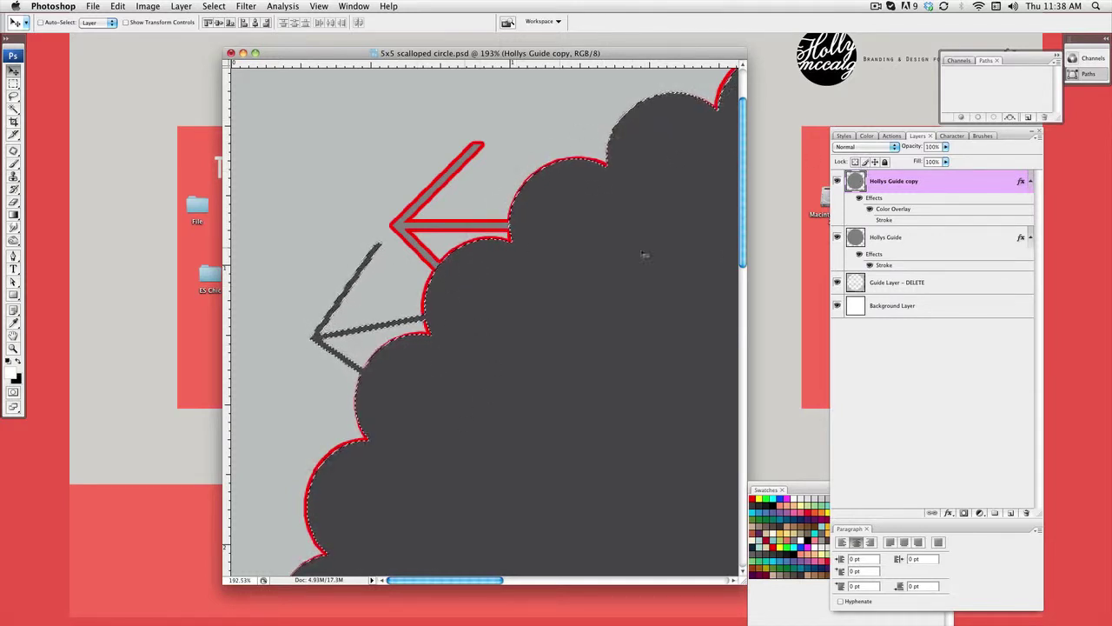
{"action": "left_click", "coordinate": [206, 6]}
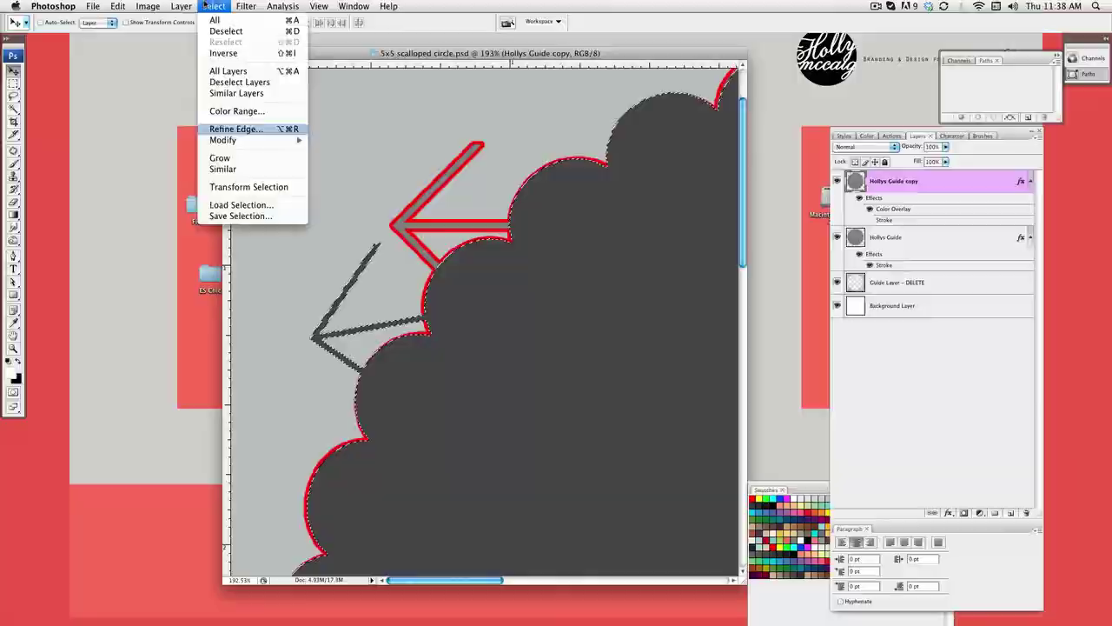
{"action": "left_click", "coordinate": [223, 53]}
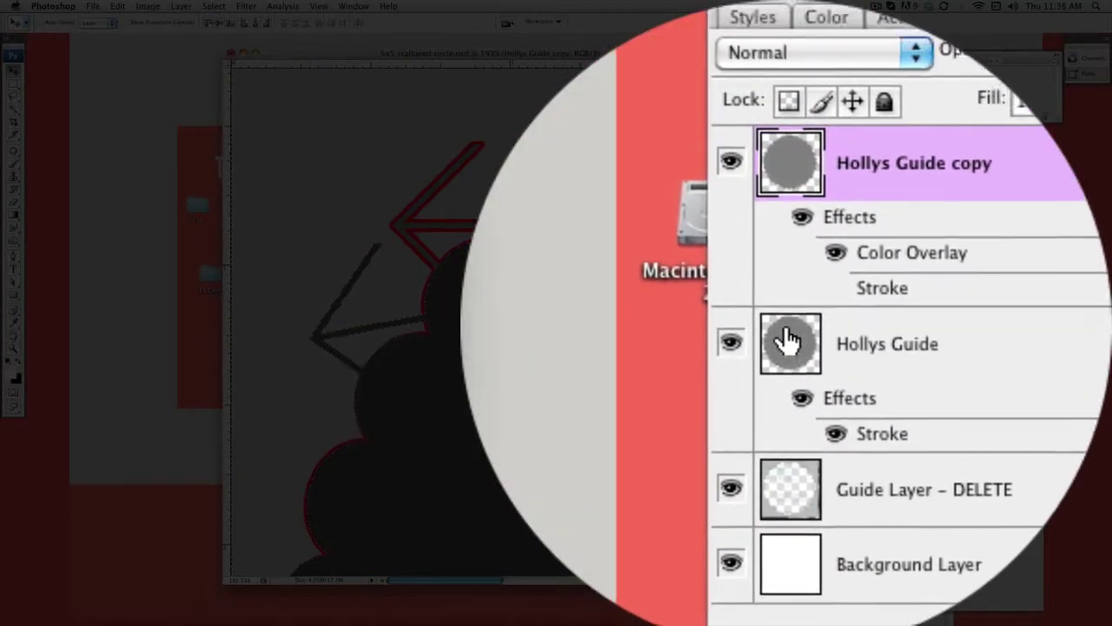
{"action": "left_click", "coordinate": [789, 341]}
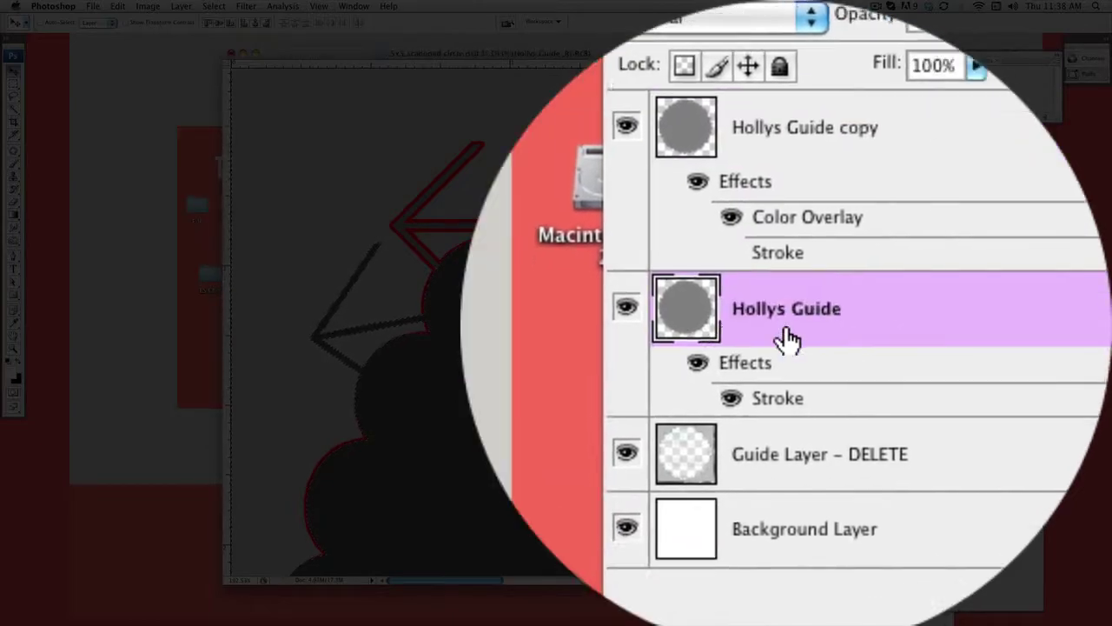
{"action": "key", "text": "e"}
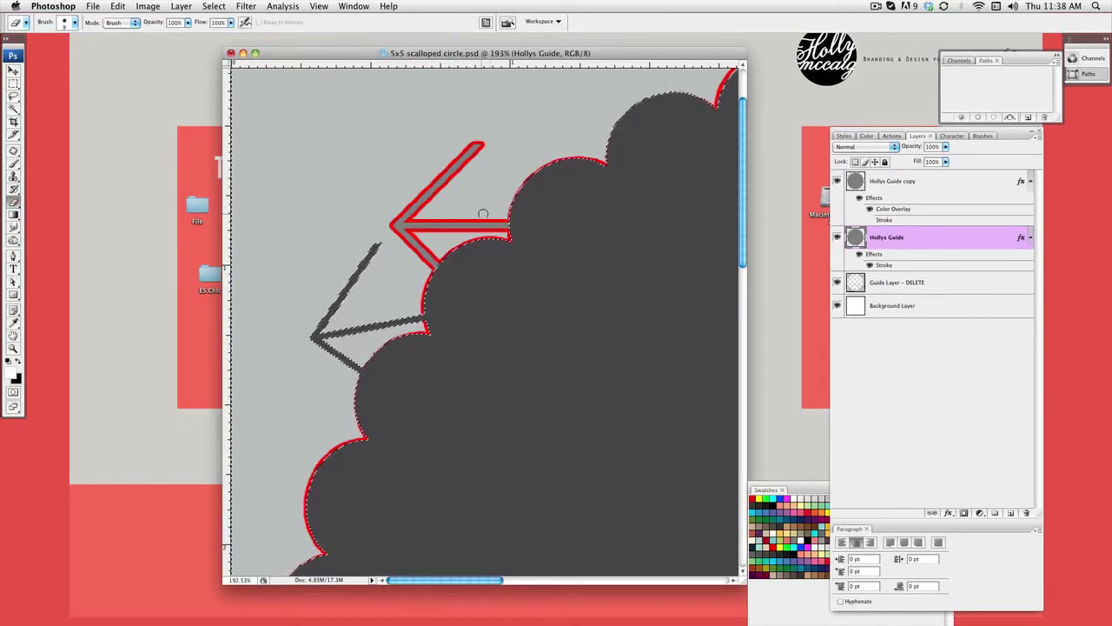
- Erase the red outline around the Bleed arrow with a larger brush, hide the copy, and deselect
{"action": "key", "text": "bracketright"}
{"action": "key", "text": "bracketright"}
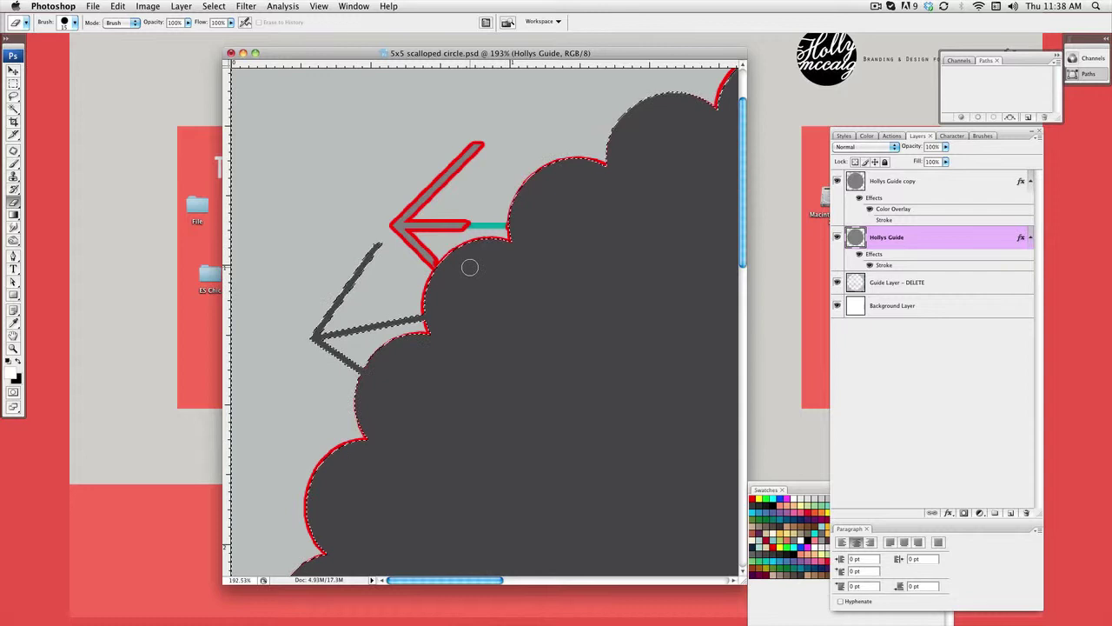
{"action": "mouse_move", "coordinate": [474, 228]}
{"action": "left_mouse_down"}
{"action": "mouse_move", "coordinate": [403, 234]}
{"action": "mouse_move", "coordinate": [436, 211]}
{"action": "mouse_move", "coordinate": [391, 228]}
{"action": "mouse_move", "coordinate": [476, 142]}
{"action": "mouse_move", "coordinate": [415, 243]}
{"action": "mouse_move", "coordinate": [414, 270]}
{"action": "mouse_move", "coordinate": [444, 241]}
{"action": "mouse_move", "coordinate": [427, 273]}
{"action": "left_mouse_up"}
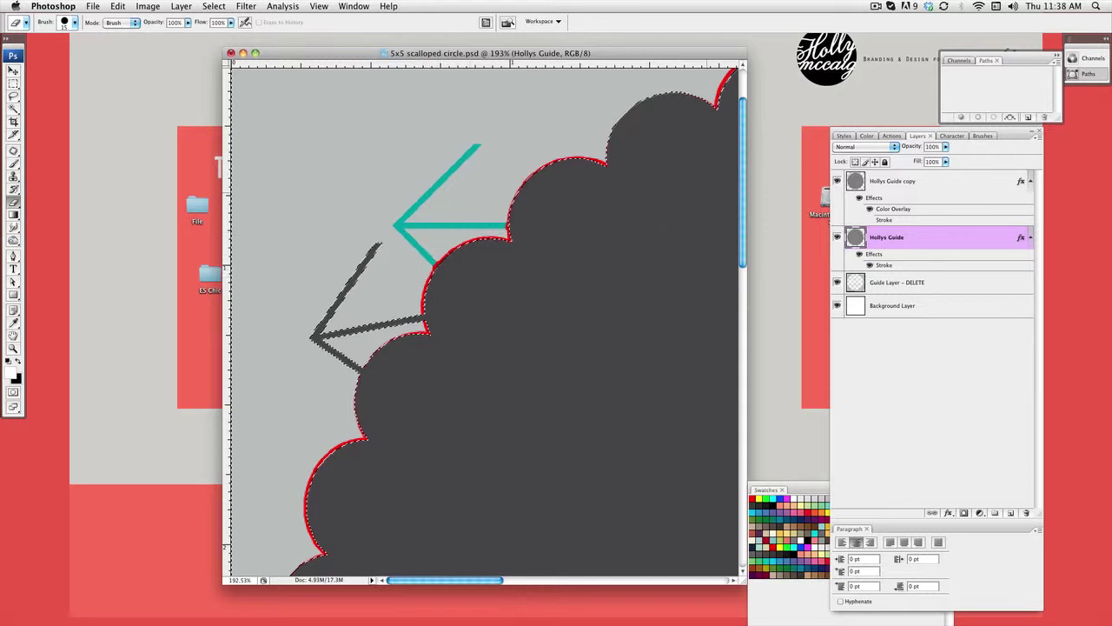
{"action": "left_click", "coordinate": [837, 181]}
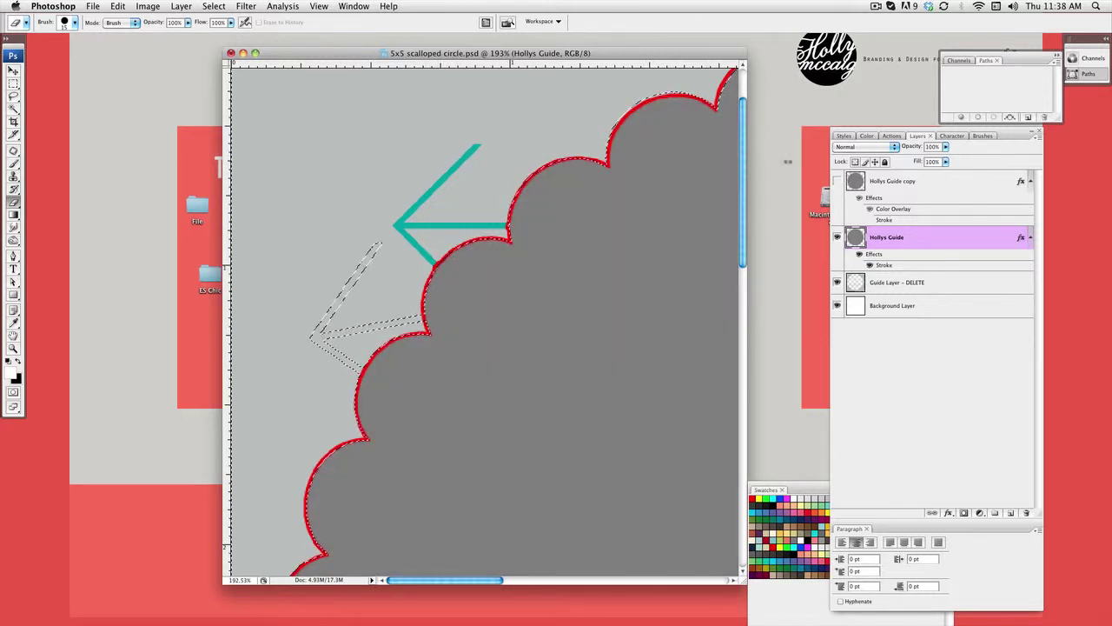
{"action": "left_click", "coordinate": [214, 6]}
{"action": "left_click", "coordinate": [226, 33]}
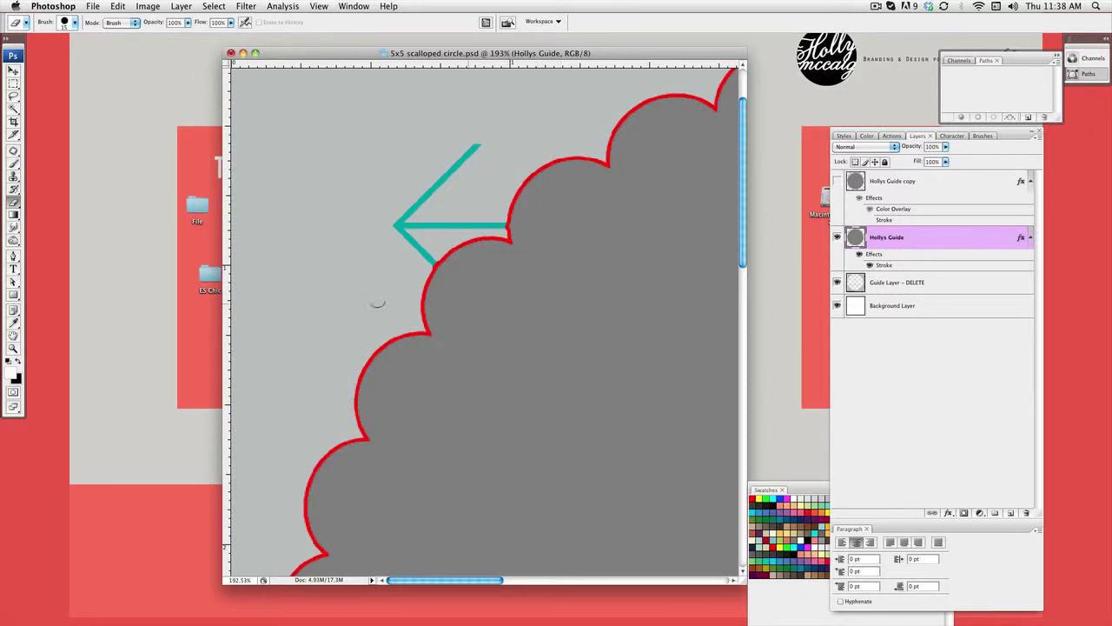
- Load the scalloped shape as a selection and erase the stray mark by the OPTIONAL HOLE label
{"action": "scroll", "coordinate": [682, 212], "scroll_direction": "up", "scroll_amount": 5}
{"action": "scroll", "coordinate": [666, 251], "scroll_direction": "right", "scroll_amount": 5}
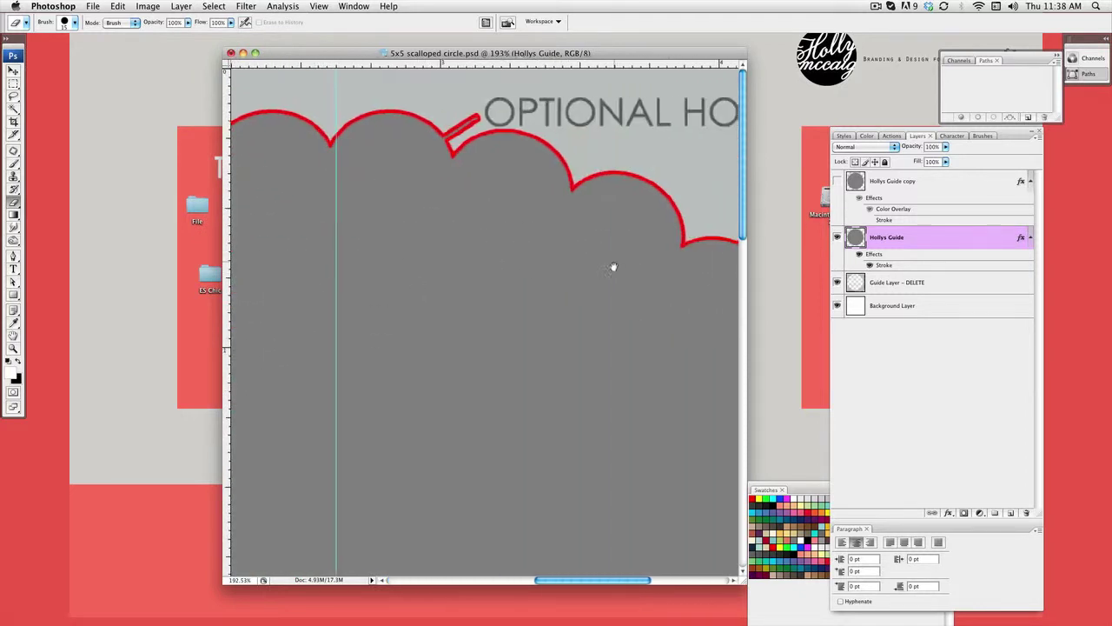
{"action": "left_click", "coordinate": [857, 235], "text": "super"}
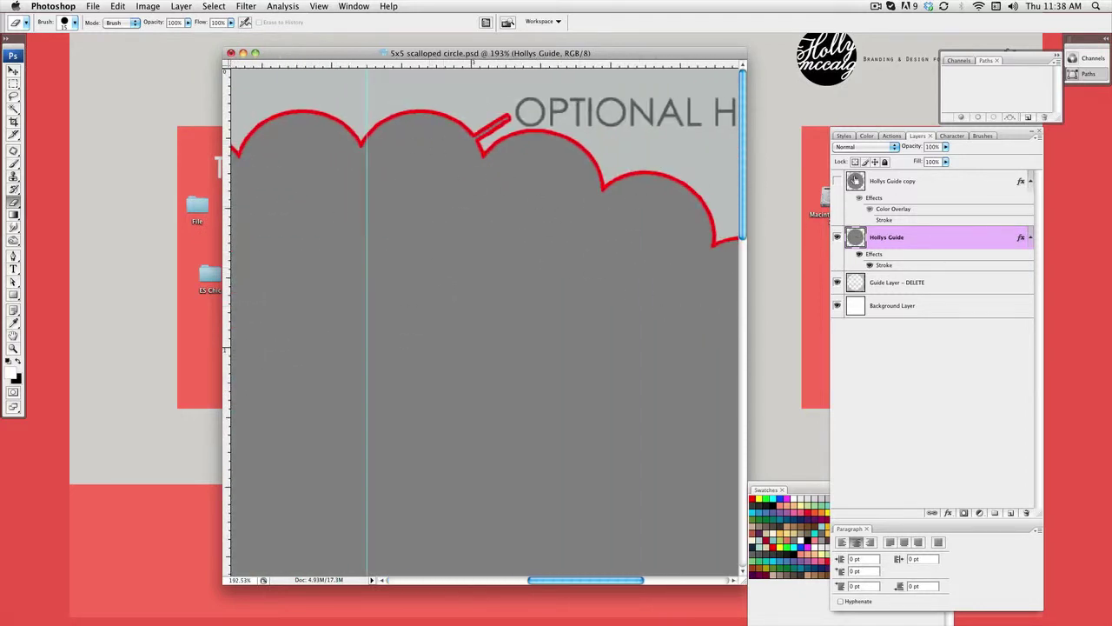
{"action": "key", "text": "alt+BackSpace"}
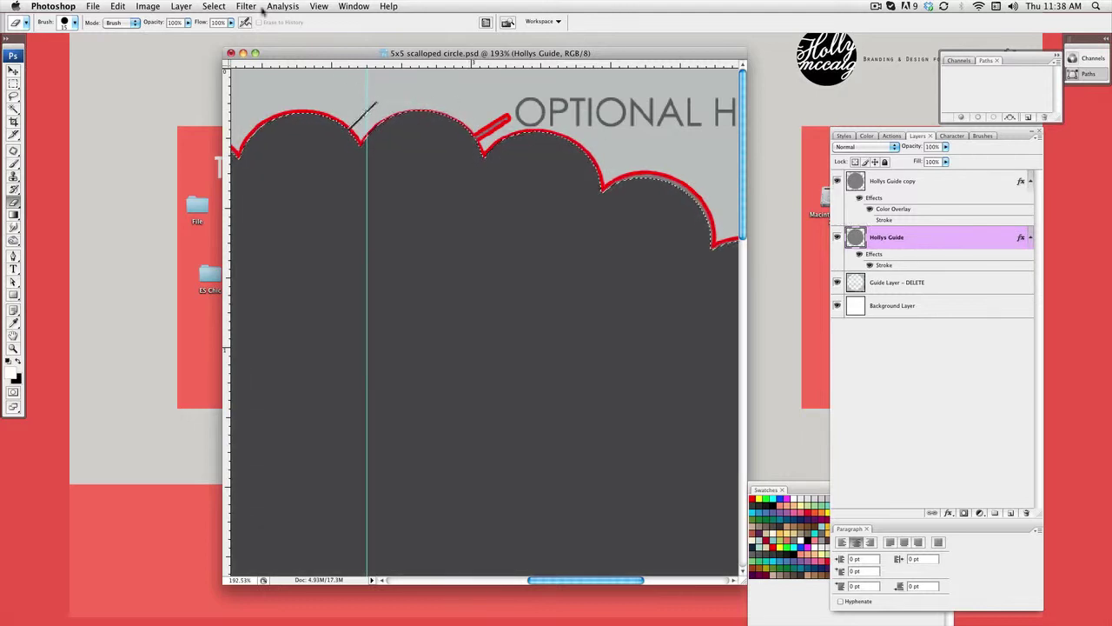
{"action": "left_click", "coordinate": [214, 6]}
{"action": "left_click", "coordinate": [450, 130]}
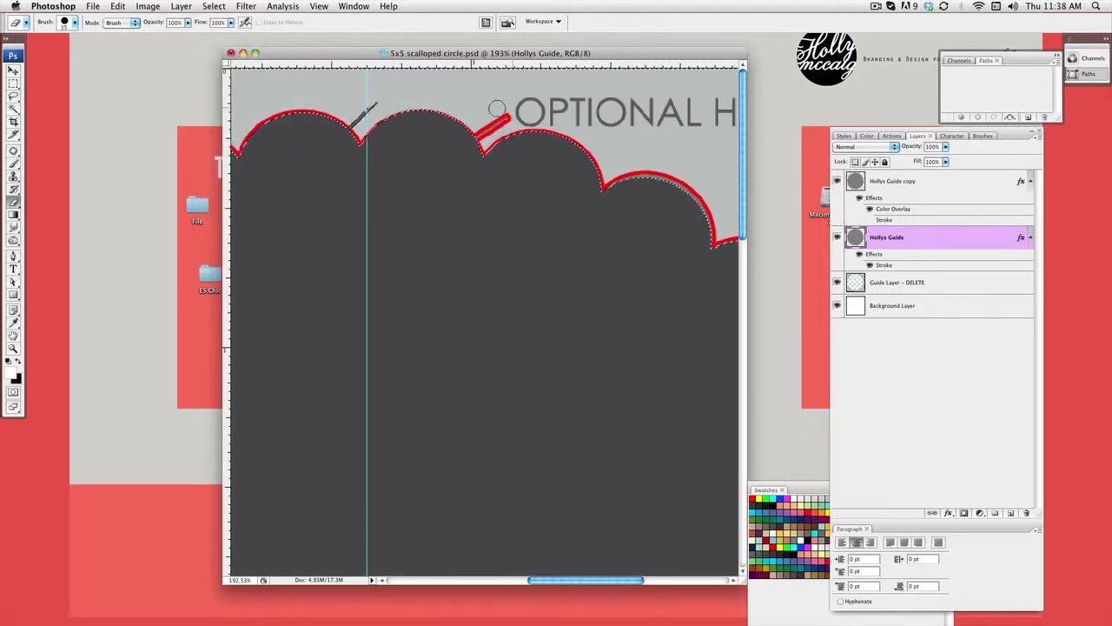
{"action": "mouse_move", "coordinate": [490, 119]}
{"action": "left_mouse_down"}
{"action": "mouse_move", "coordinate": [503, 120]}
{"action": "mouse_move", "coordinate": [476, 142]}
{"action": "left_mouse_up"}
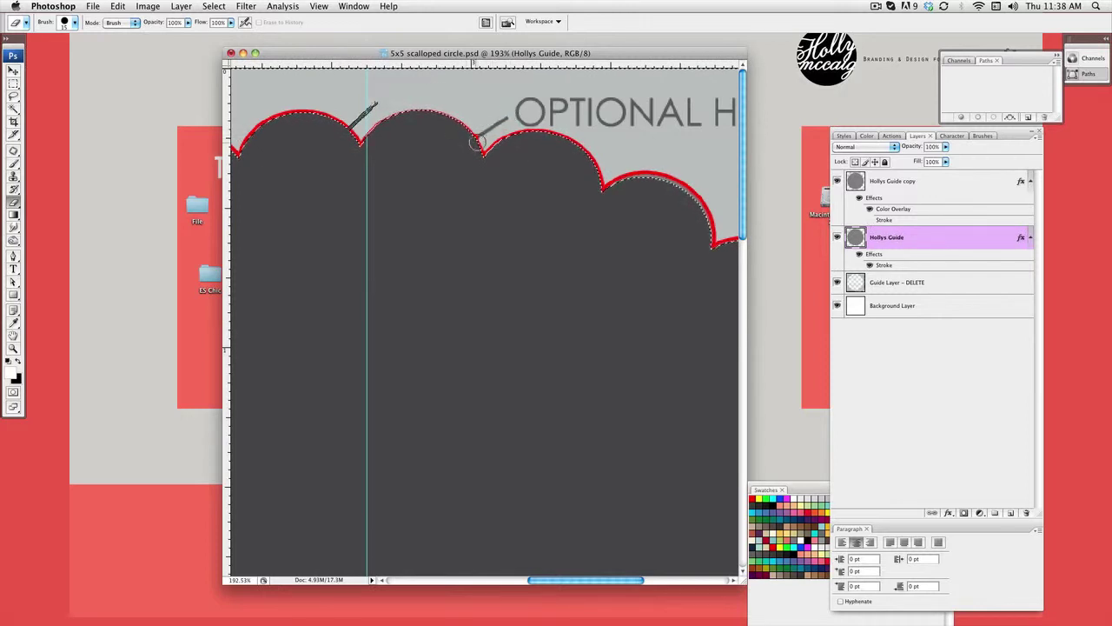
- Hide the Hollys Guide copy, deselect, and fit the whole circle on screen
{"action": "left_click", "coordinate": [837, 180]}
{"action": "left_click", "coordinate": [214, 7]}
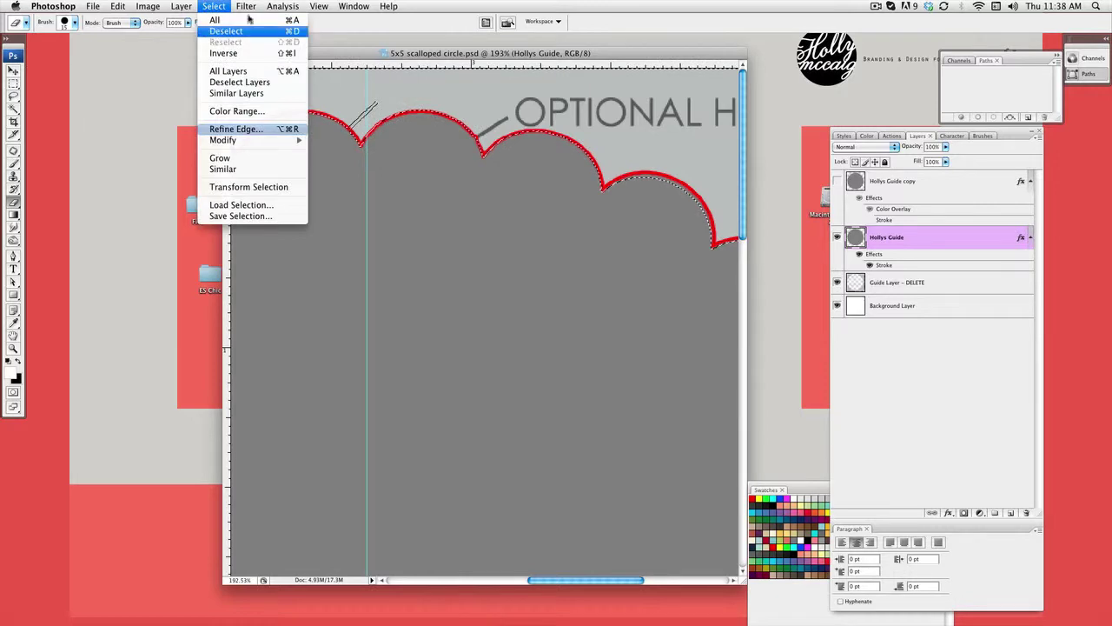
{"action": "left_click", "coordinate": [226, 31]}
{"action": "left_click", "coordinate": [318, 6]}
{"action": "left_click", "coordinate": [341, 105]}
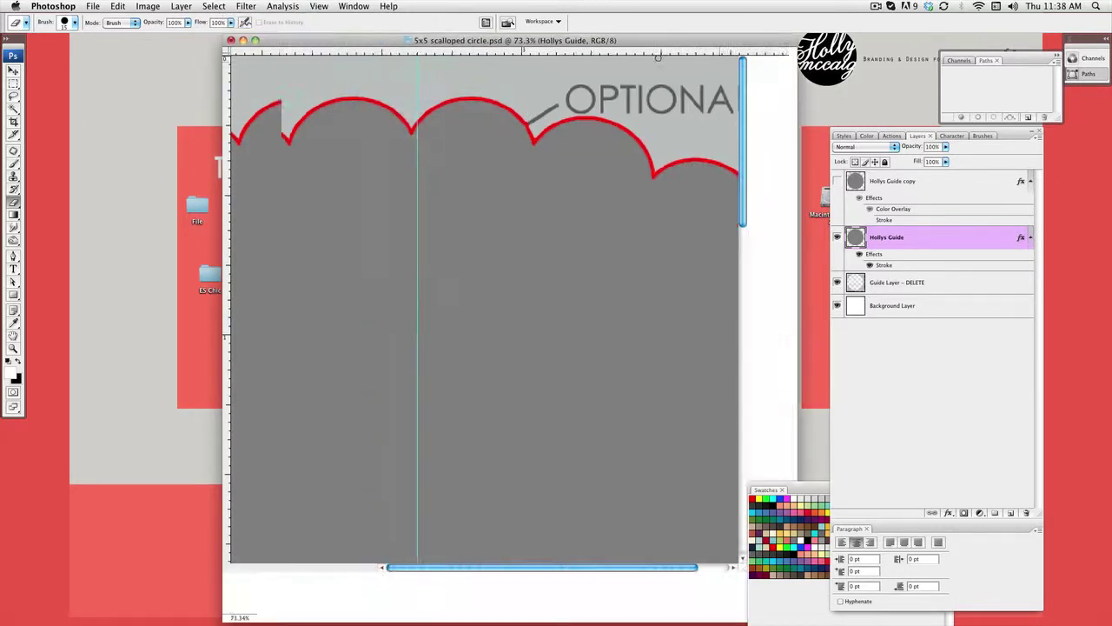
- Hide Guide Layer - DELETE and delete the red Stroke effect from Hollys Guide
{"action": "left_click", "coordinate": [837, 282]}
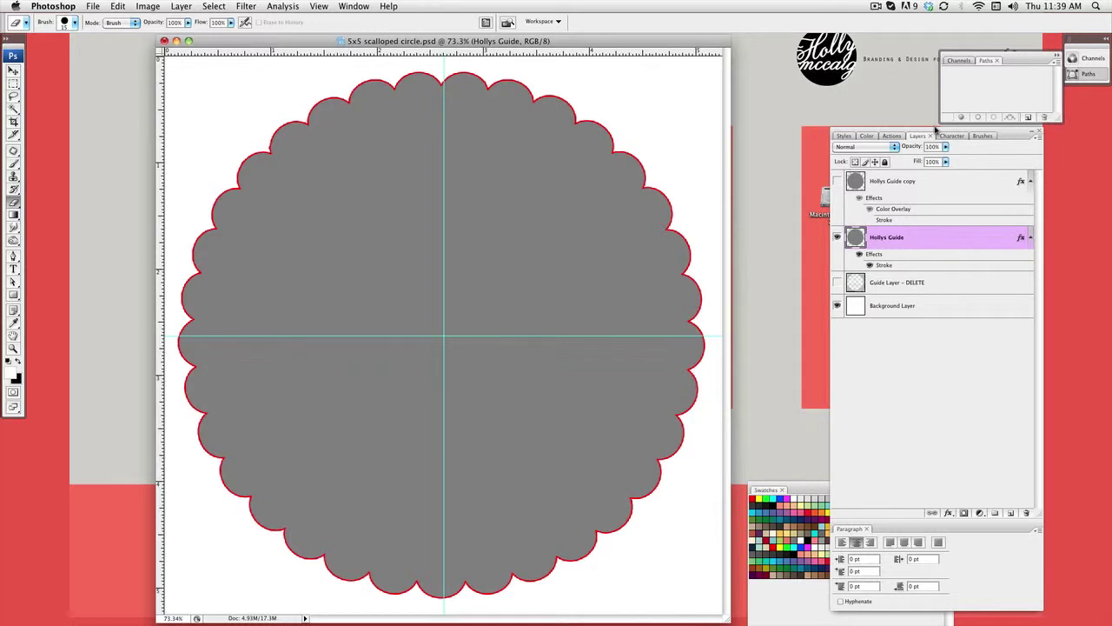
{"action": "mouse_move", "coordinate": [924, 256]}
{"action": "left_mouse_down"}
{"action": "mouse_move", "coordinate": [905, 261]}
{"action": "mouse_move", "coordinate": [1027, 512]}
{"action": "left_mouse_up"}
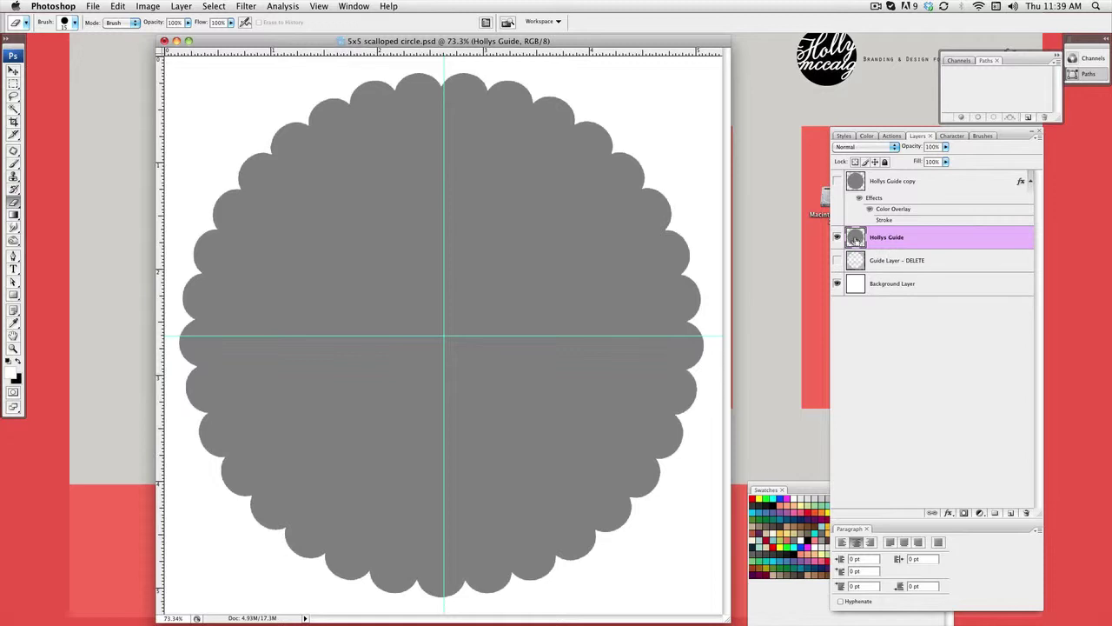
- Load the Hollys Guide circle as a selection, invert it, and fill new Layer 1 with 50% Gray
{"action": "left_click", "coordinate": [857, 239], "text": "super"}
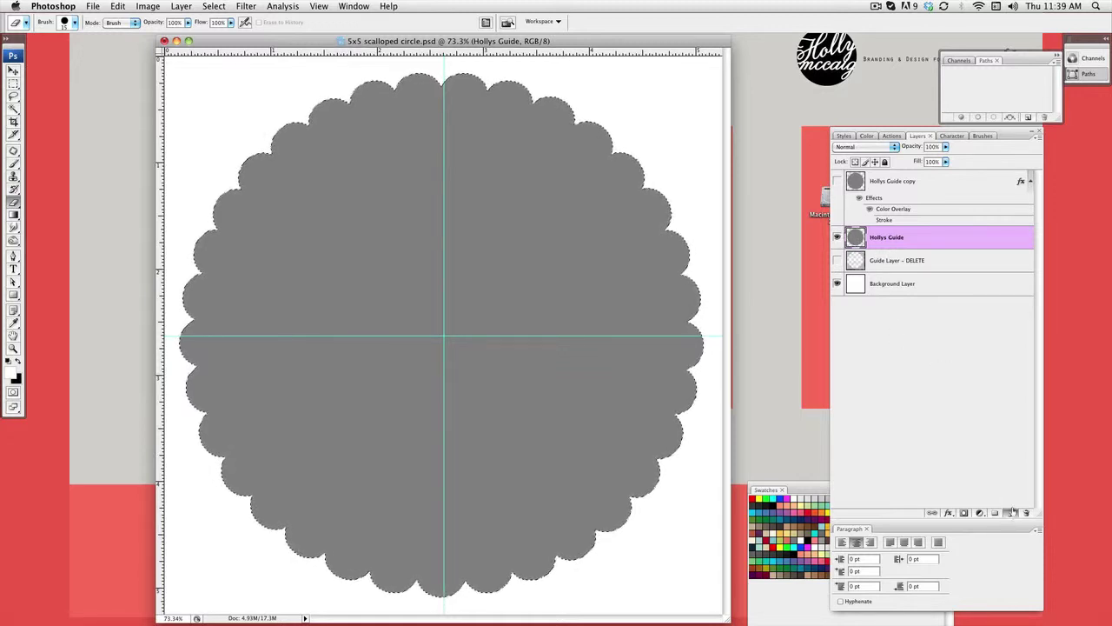
{"action": "left_click", "coordinate": [1011, 513]}
{"action": "left_click", "coordinate": [209, 7]}
{"action": "left_click", "coordinate": [225, 54]}
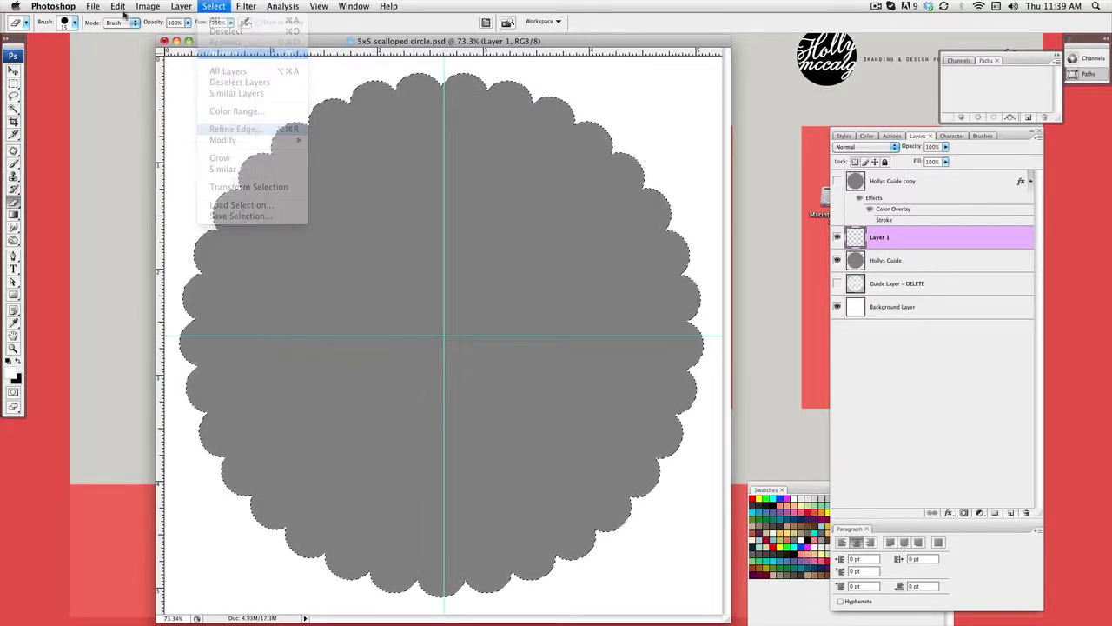
{"action": "left_click", "coordinate": [117, 6]}
{"action": "left_click", "coordinate": [146, 181]}
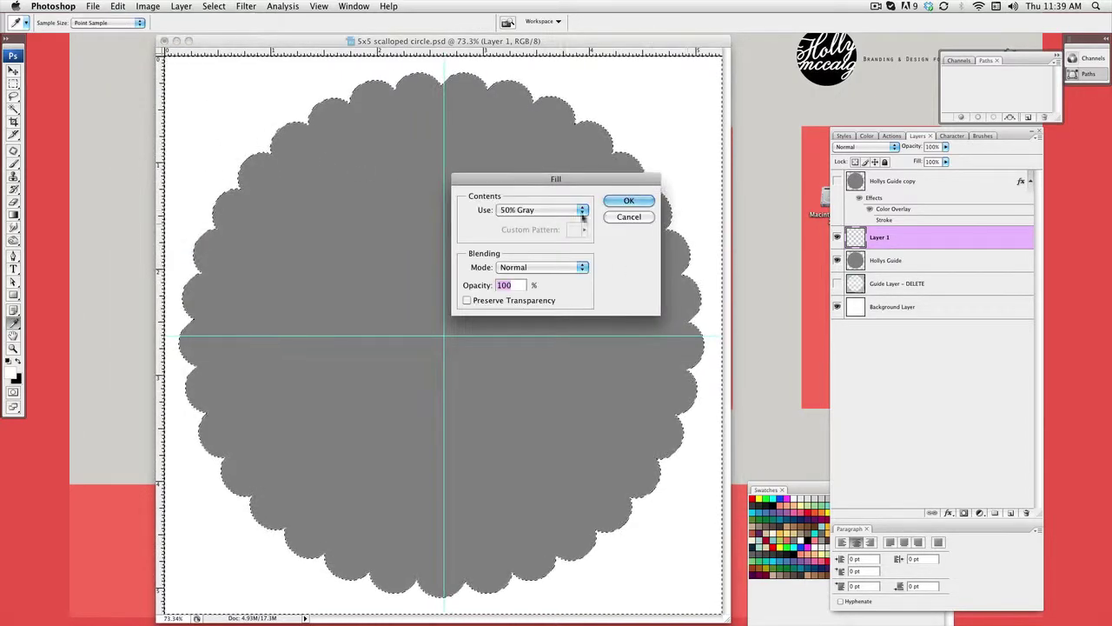
{"action": "left_click", "coordinate": [622, 198]}
- Toggle layer visibility to compare, ending with Layer 1's gray fill shown and Hollys Guide hidden
{"action": "left_click", "coordinate": [837, 238]}
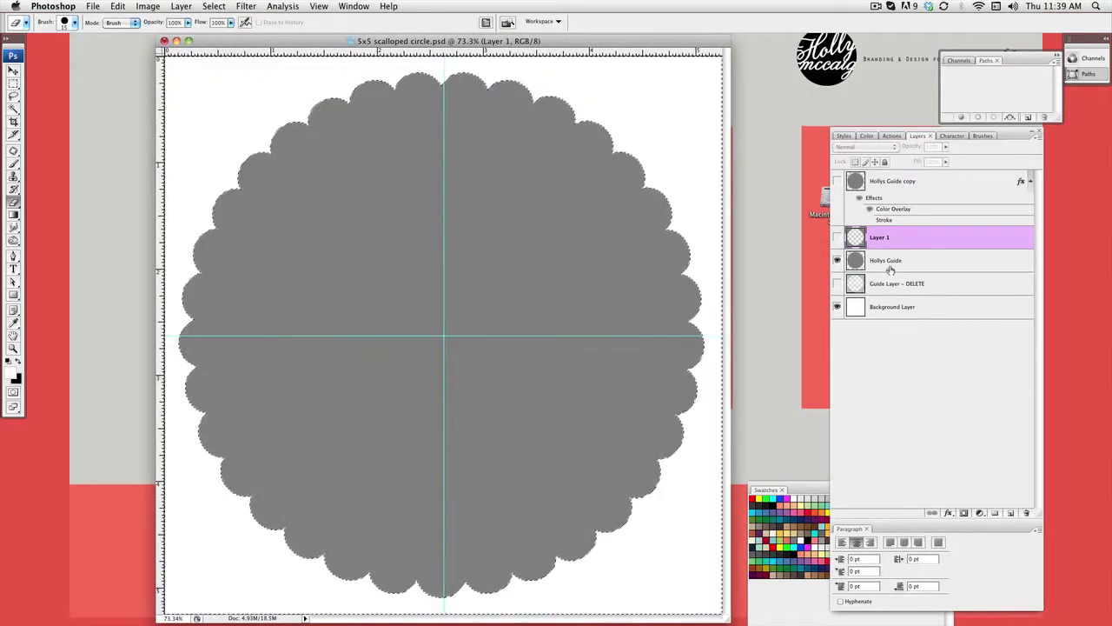
{"action": "left_click", "coordinate": [836, 261]}
{"action": "left_click", "coordinate": [837, 283]}
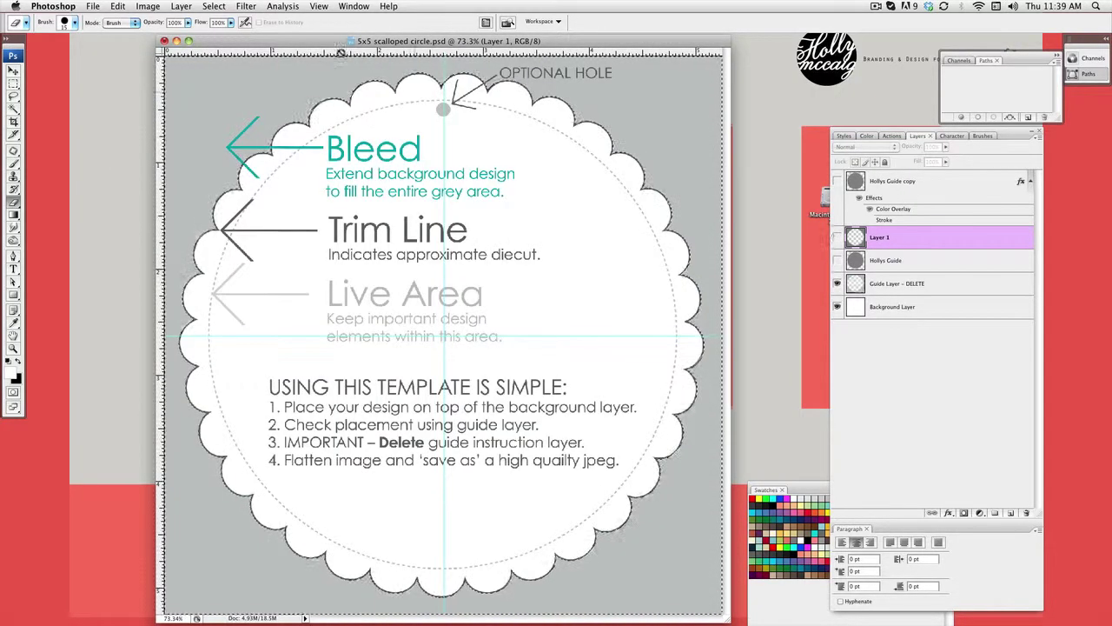
{"action": "left_click", "coordinate": [837, 284]}
{"action": "left_click", "coordinate": [837, 237]}
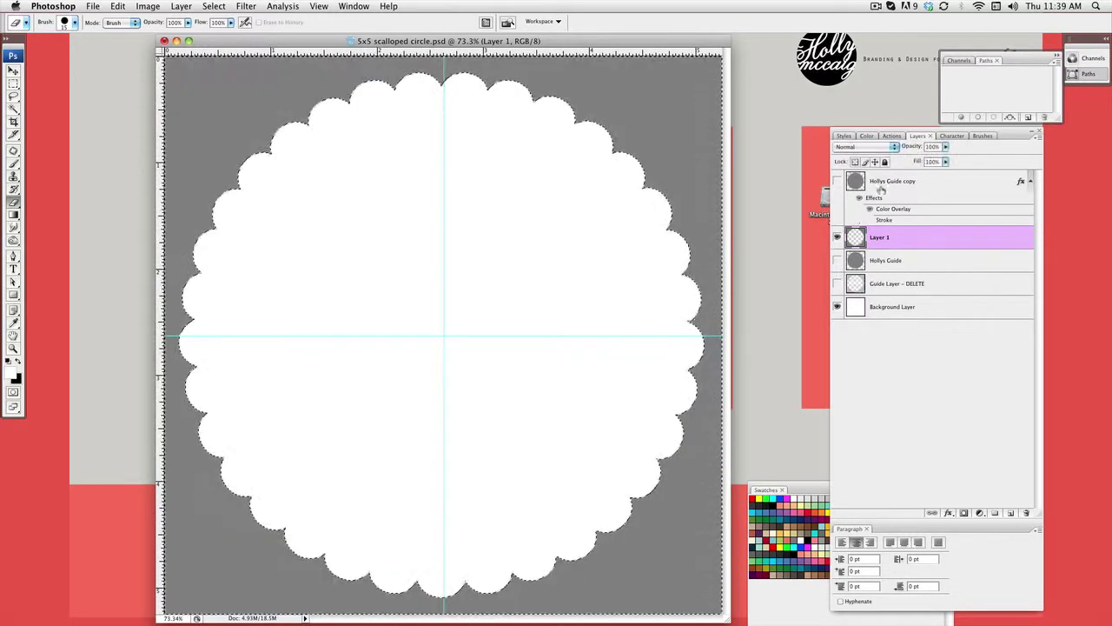